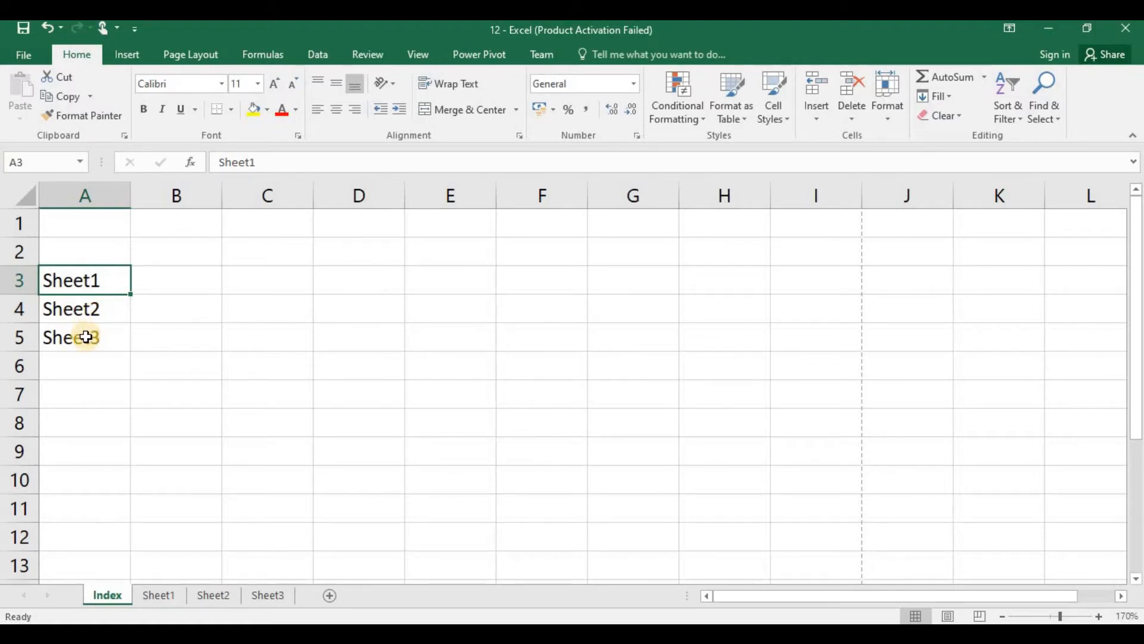
# Step: Hyperlink cell A5 (Sheet3) on the Index sheet to cell A1 of Sheet3 in this document
pyautogui.click(86, 336)
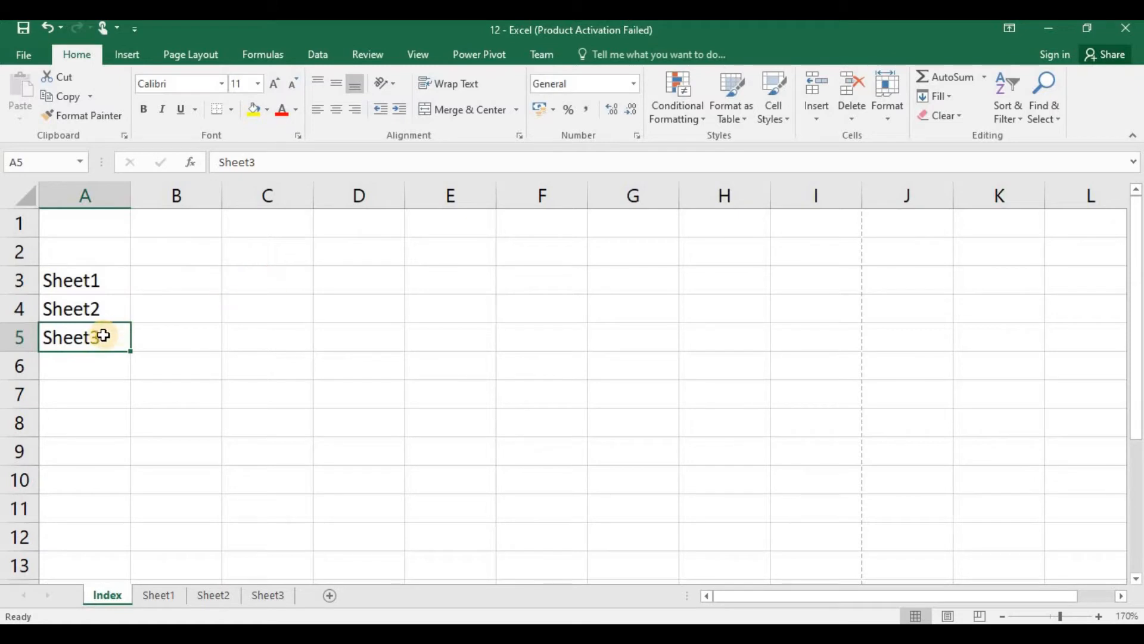
pyautogui.click(129, 55)
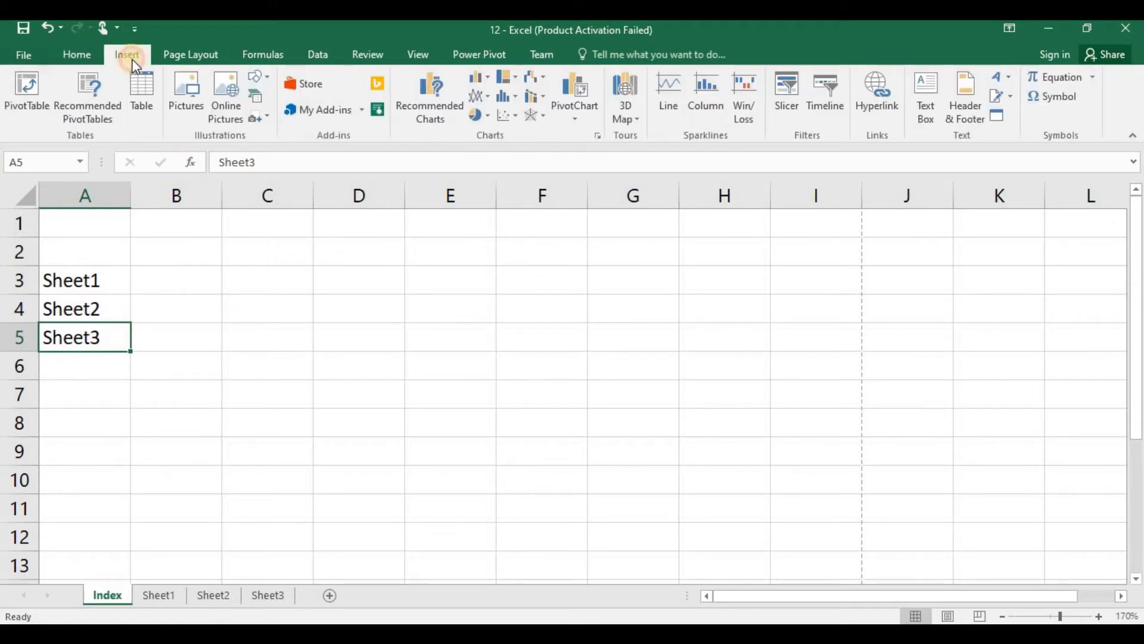
pyautogui.click(882, 94)
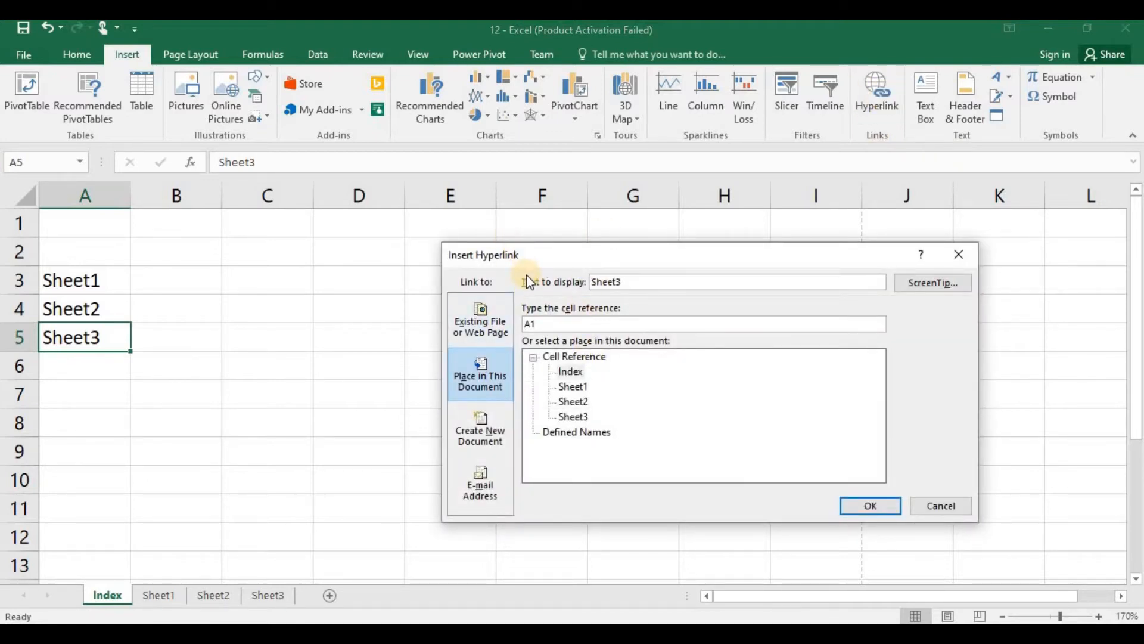
pyautogui.click(484, 321)
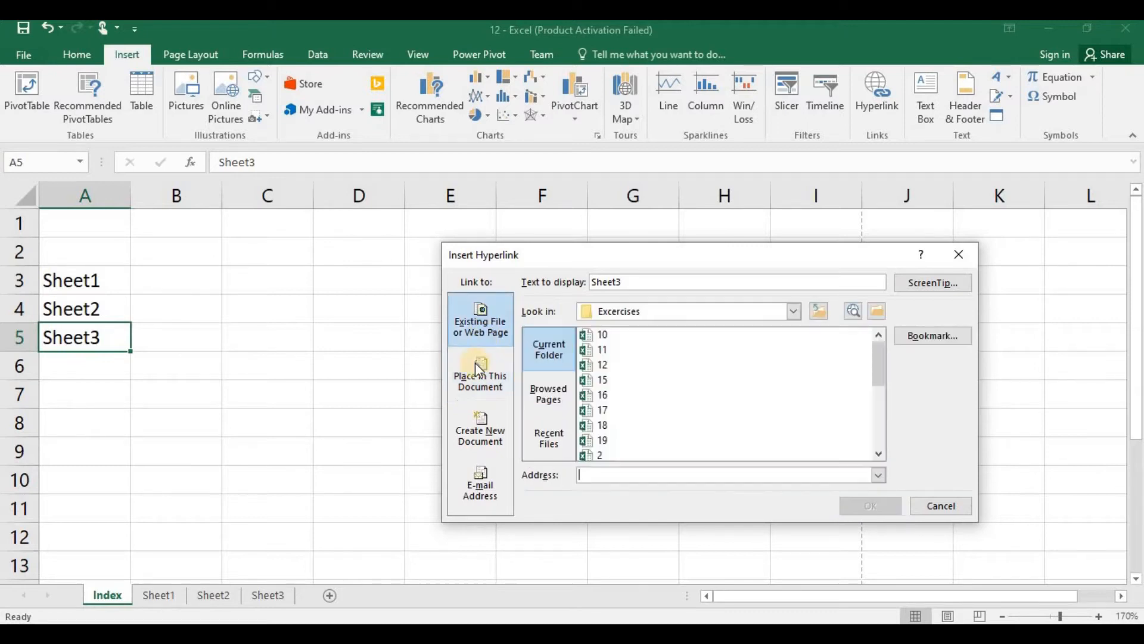
pyautogui.click(504, 391)
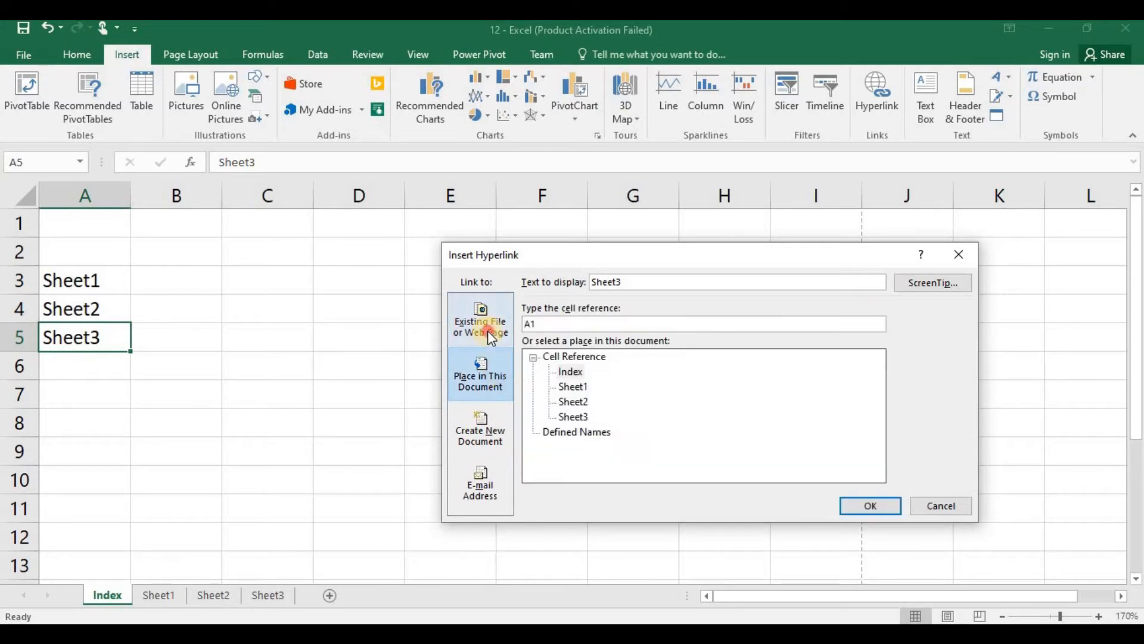
pyautogui.click(487, 330)
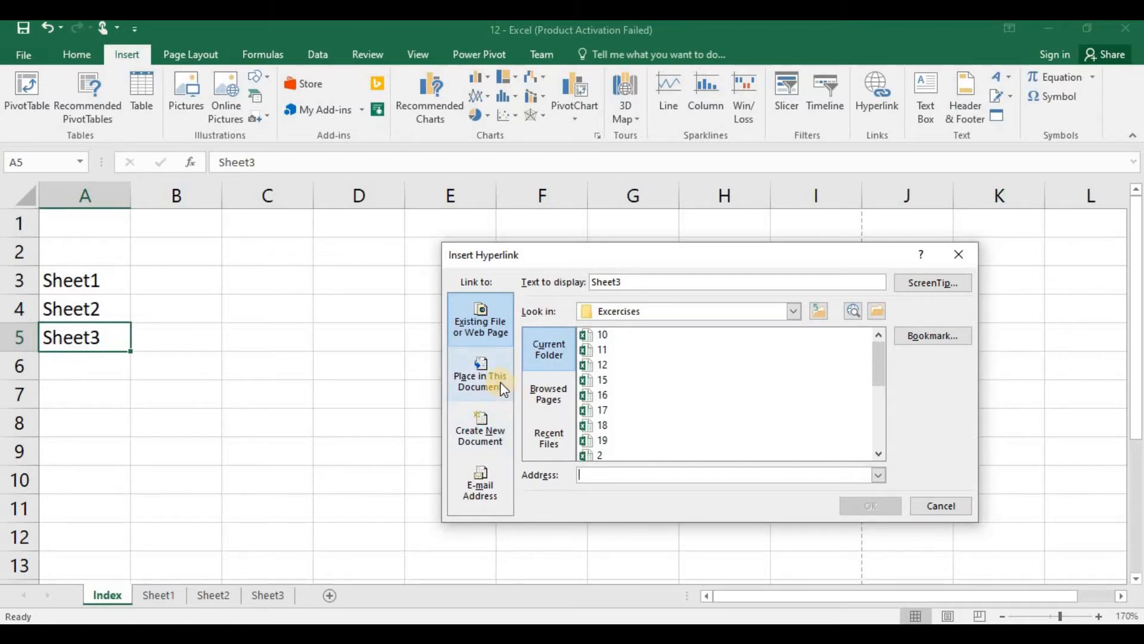
pyautogui.click(493, 375)
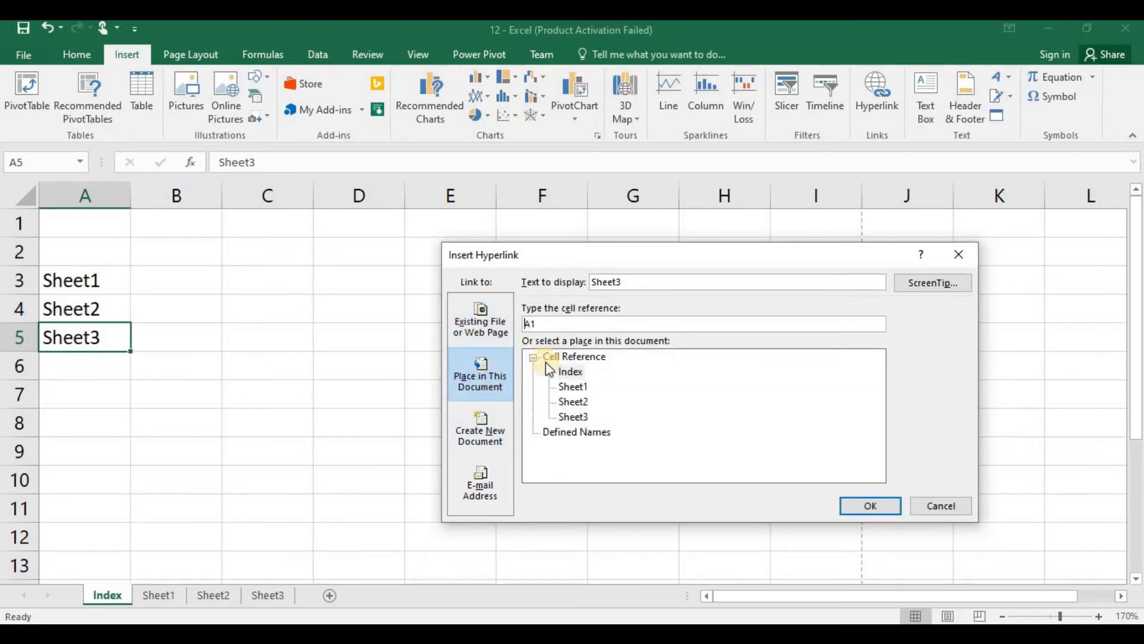
pyautogui.click(578, 416)
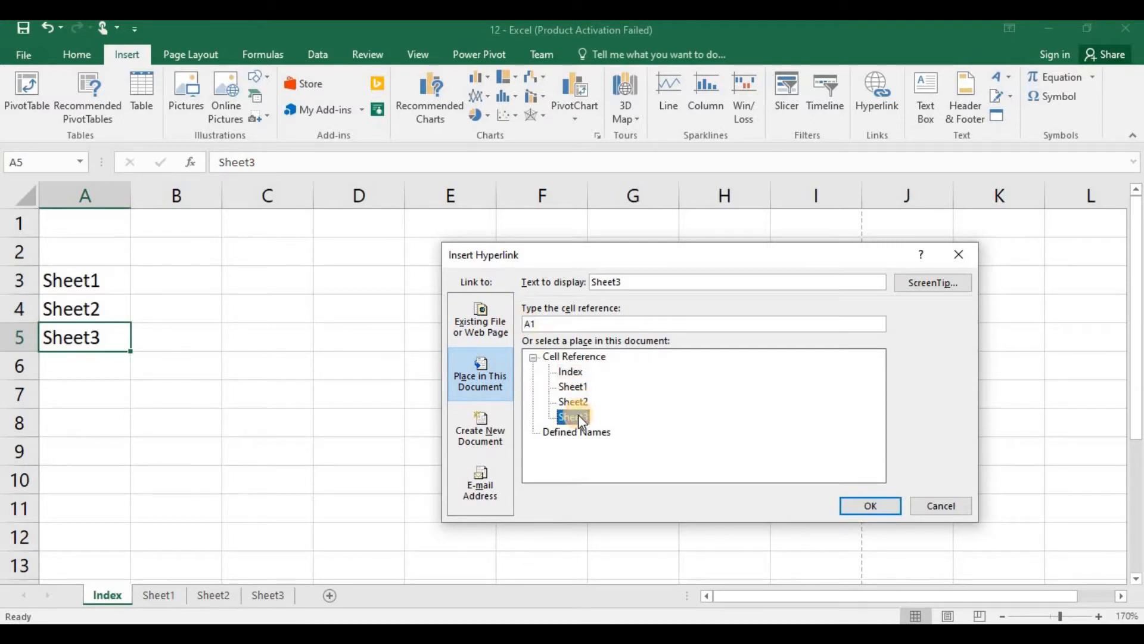
pyautogui.click(560, 322)
pyautogui.click(848, 504)
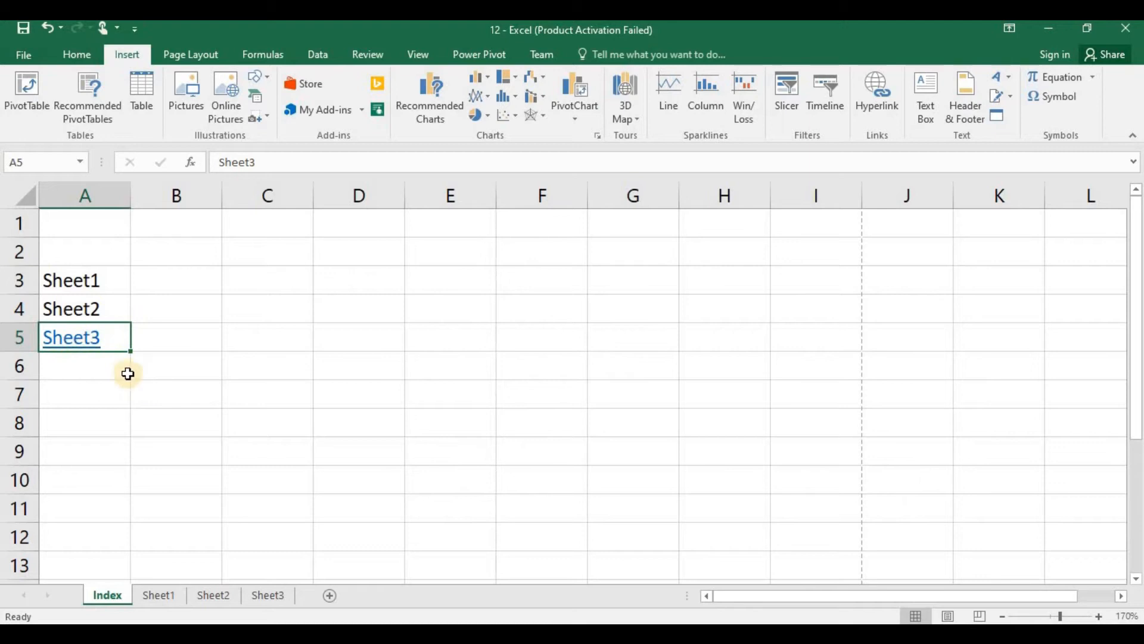
# Step: Follow the Sheet3 link and hyperlink the Index text in cell A1 there to cell A1 of the Index sheet
pyautogui.click(69, 347)
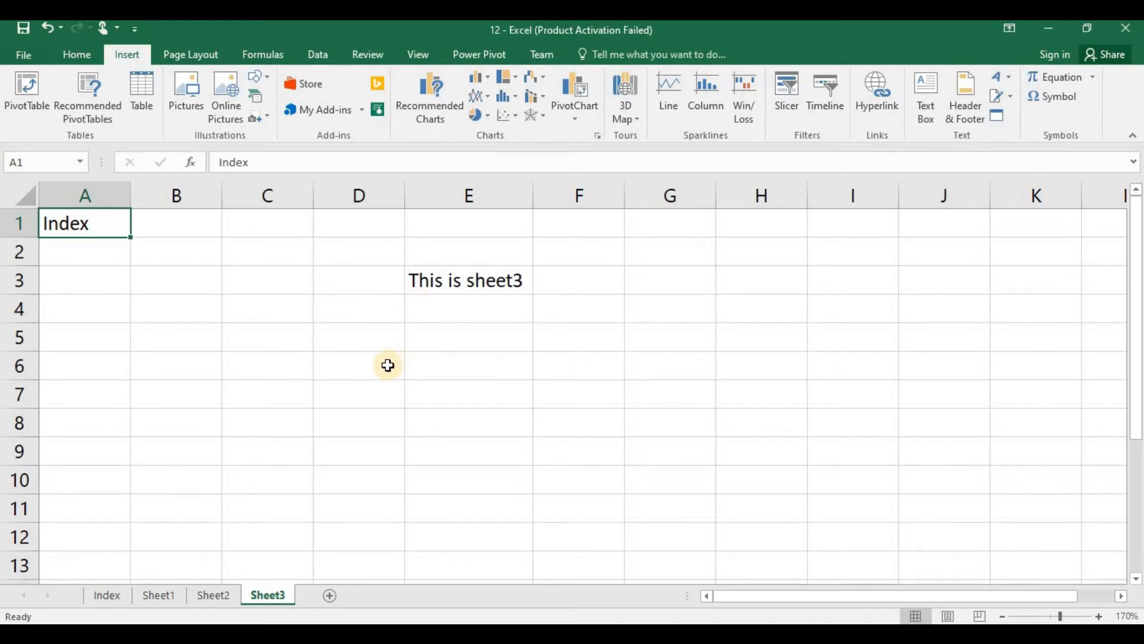
pyautogui.click(206, 278)
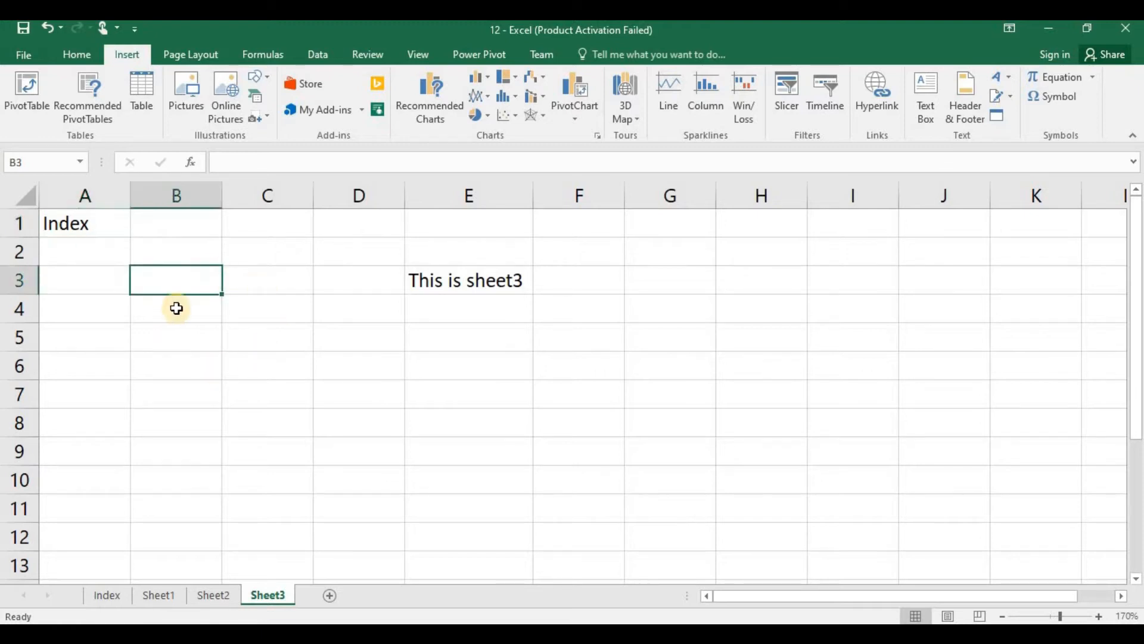
pyautogui.click(106, 233)
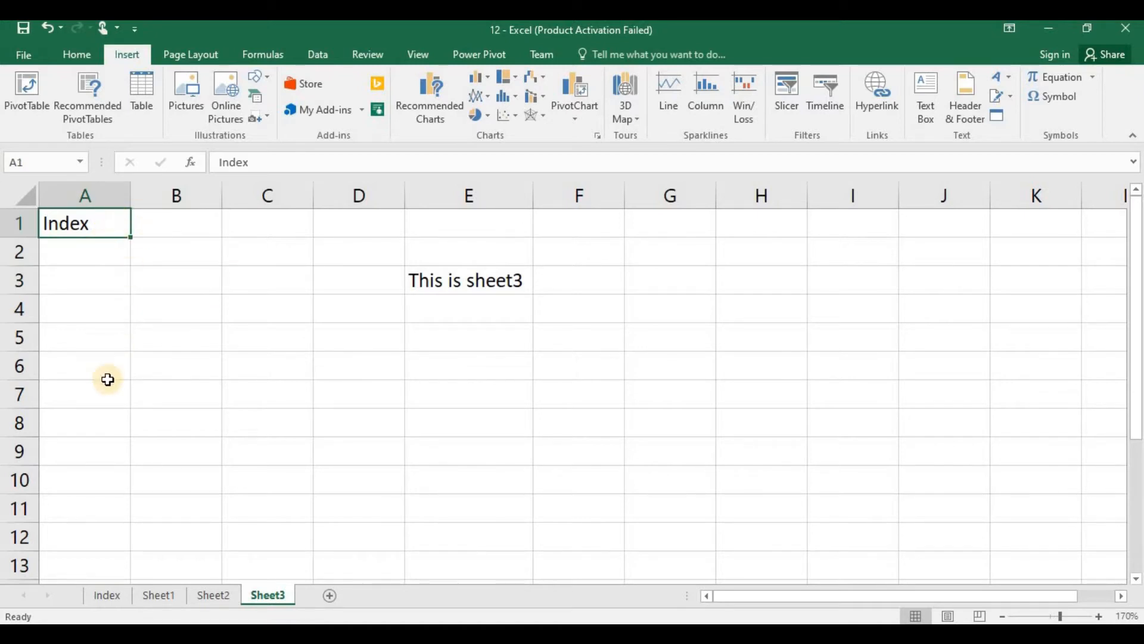
pyautogui.hotkey('ctrl', 'k')
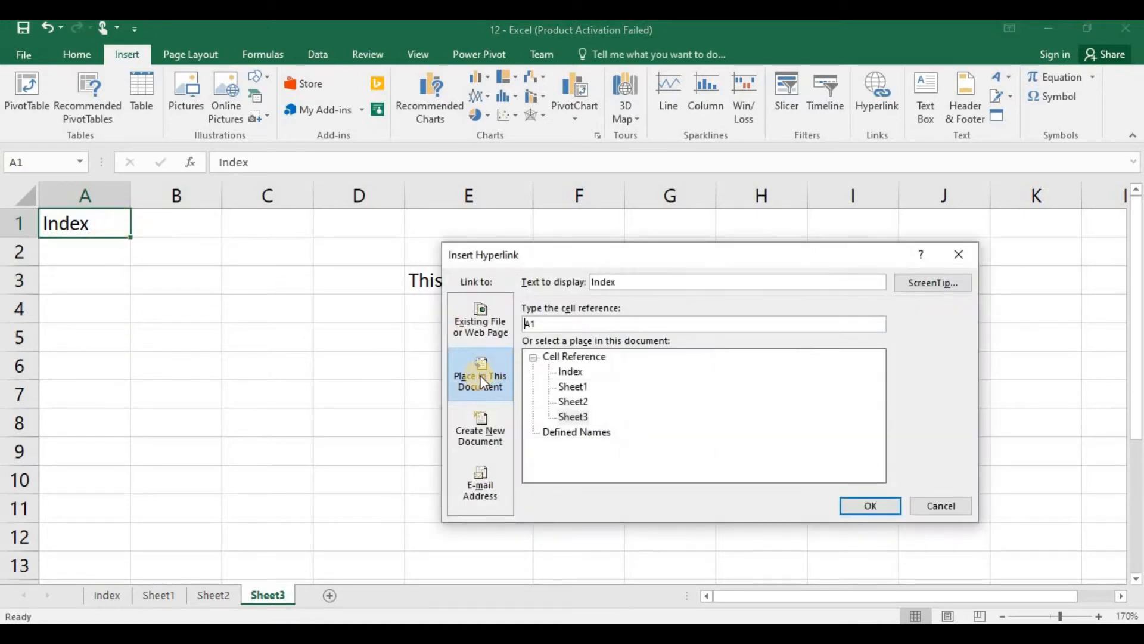
pyautogui.click(570, 373)
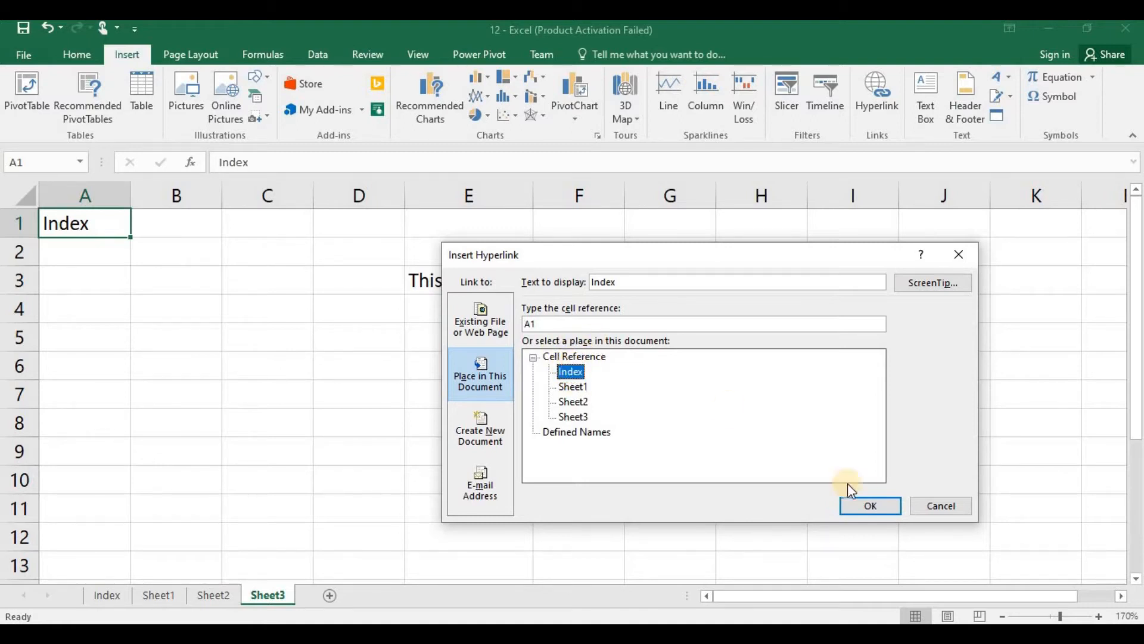
pyautogui.click(866, 504)
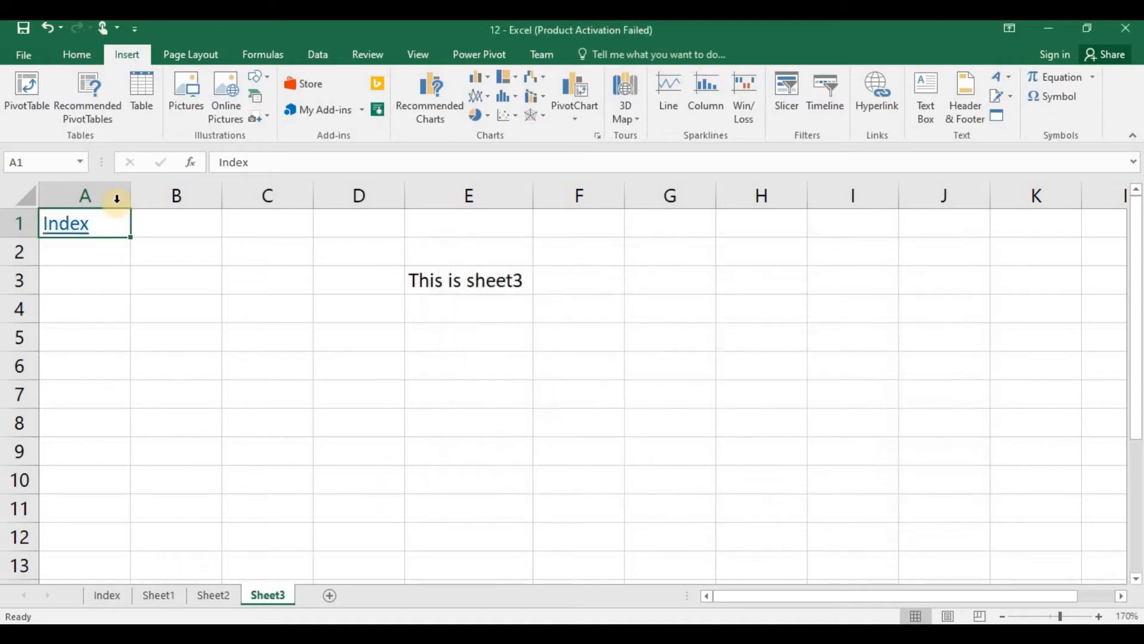
# Step: Return to the Index sheet through its link and give the Sheet3 hyperlink the ScreenTip "This link will take you to sheet3"
pyautogui.click(69, 223)
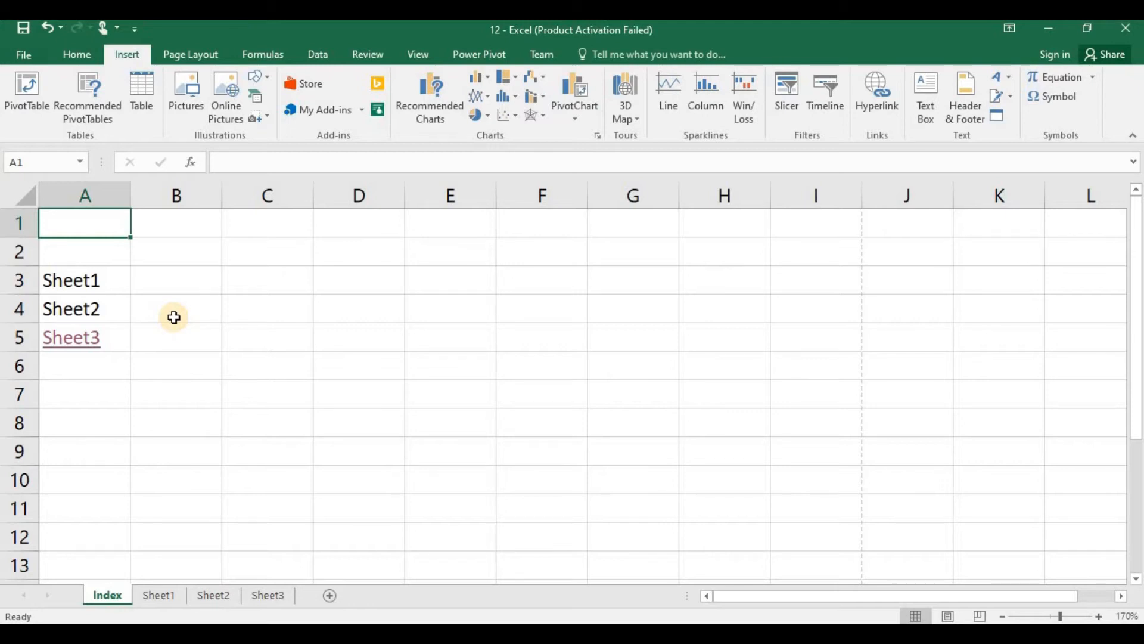
pyautogui.click(217, 333)
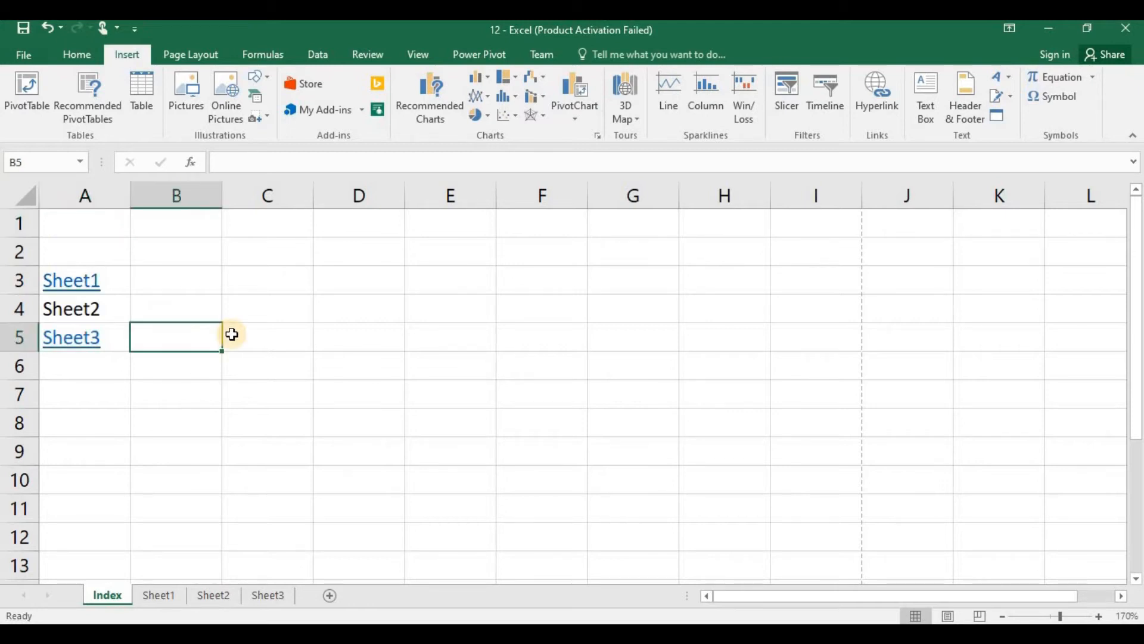
pyautogui.press('Left')
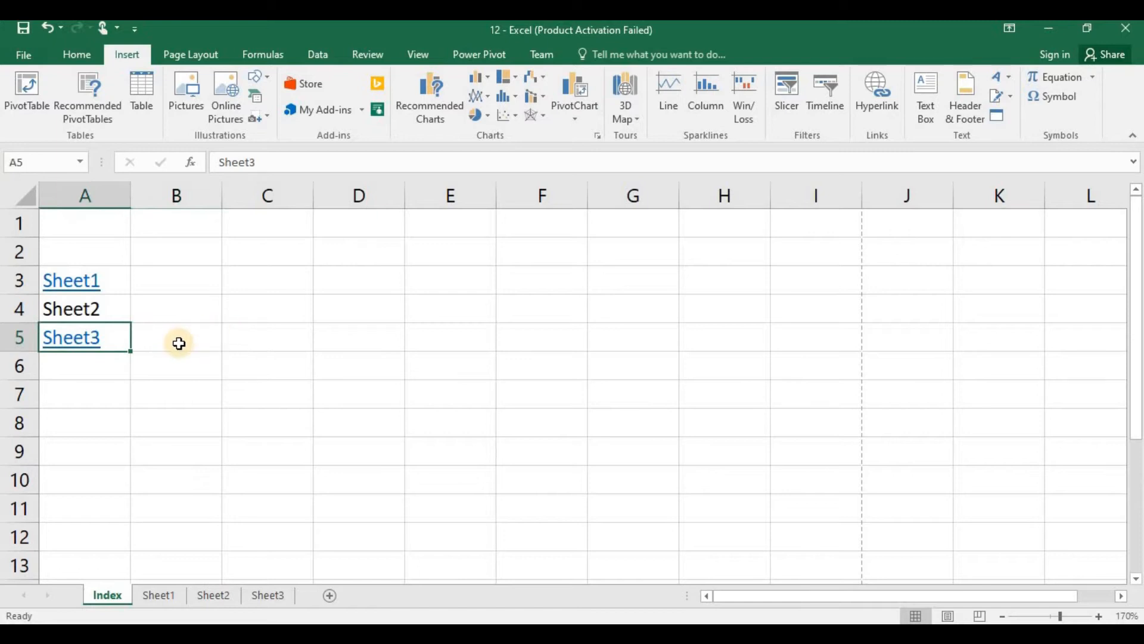
pyautogui.hotkey('ctrl', 'k')
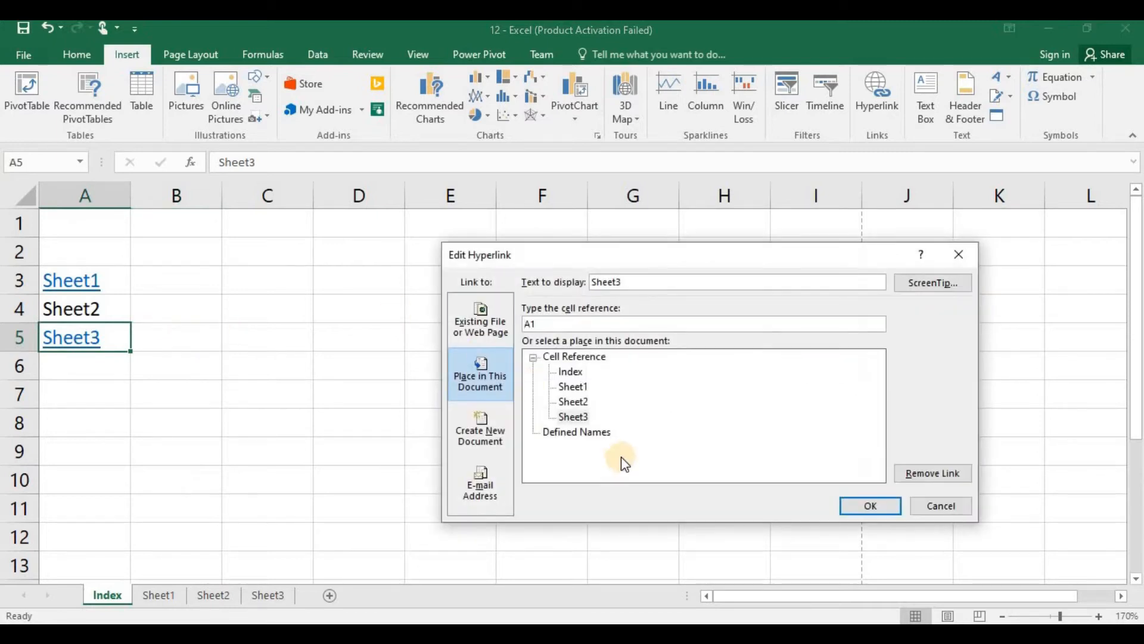
pyautogui.click(928, 285)
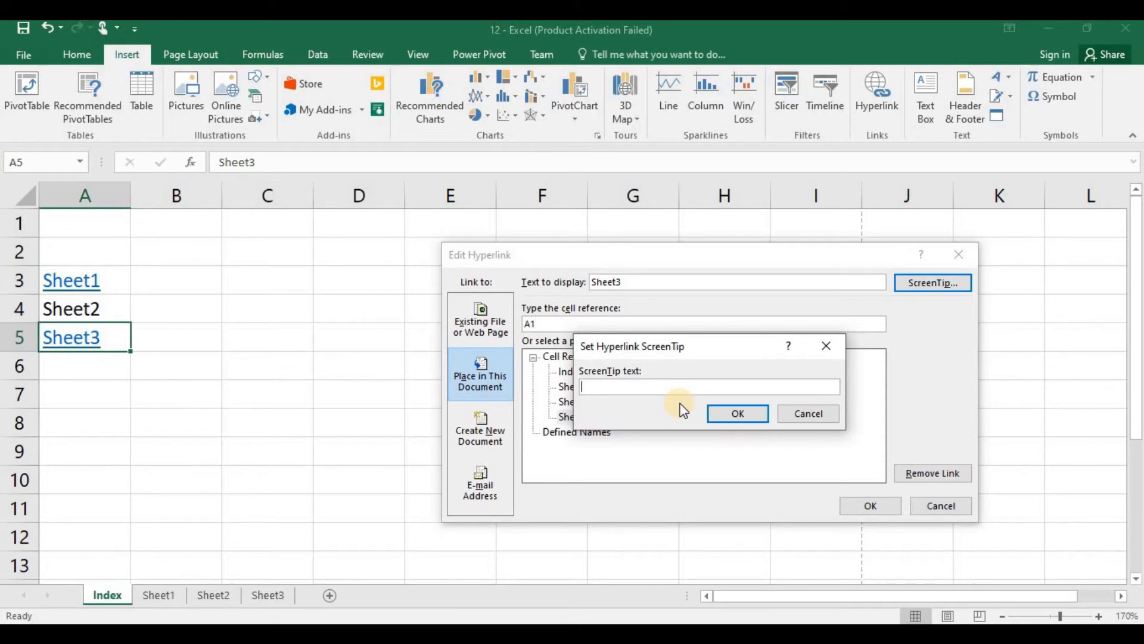
pyautogui.write('This link will take you to sheet3')
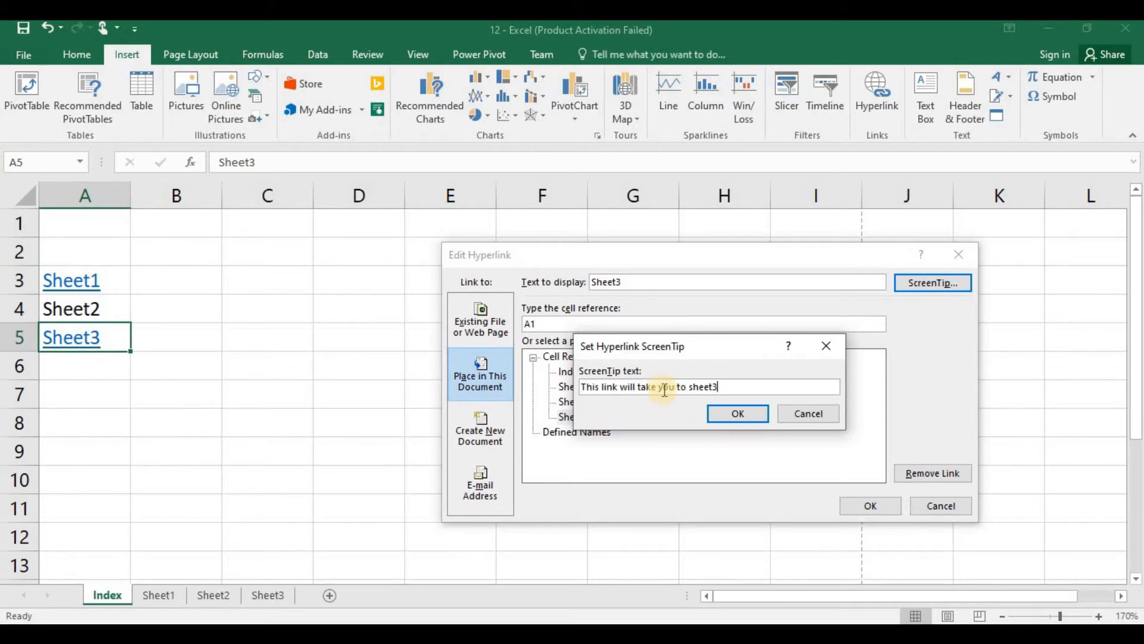
pyautogui.click(737, 414)
pyautogui.click(869, 505)
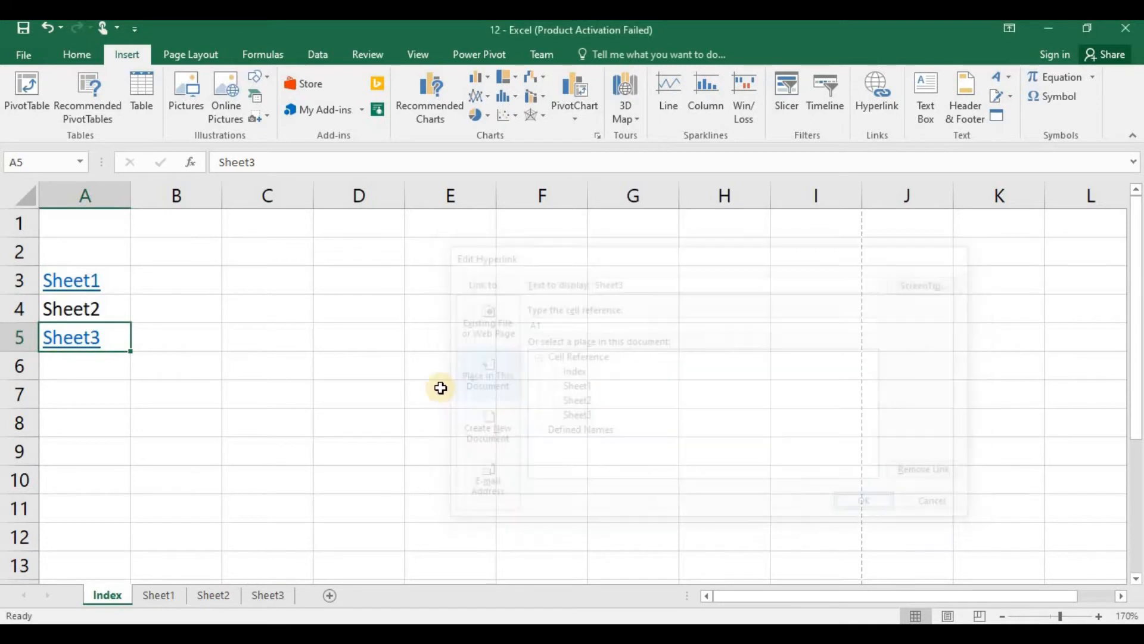
pyautogui.moveTo(90, 337)
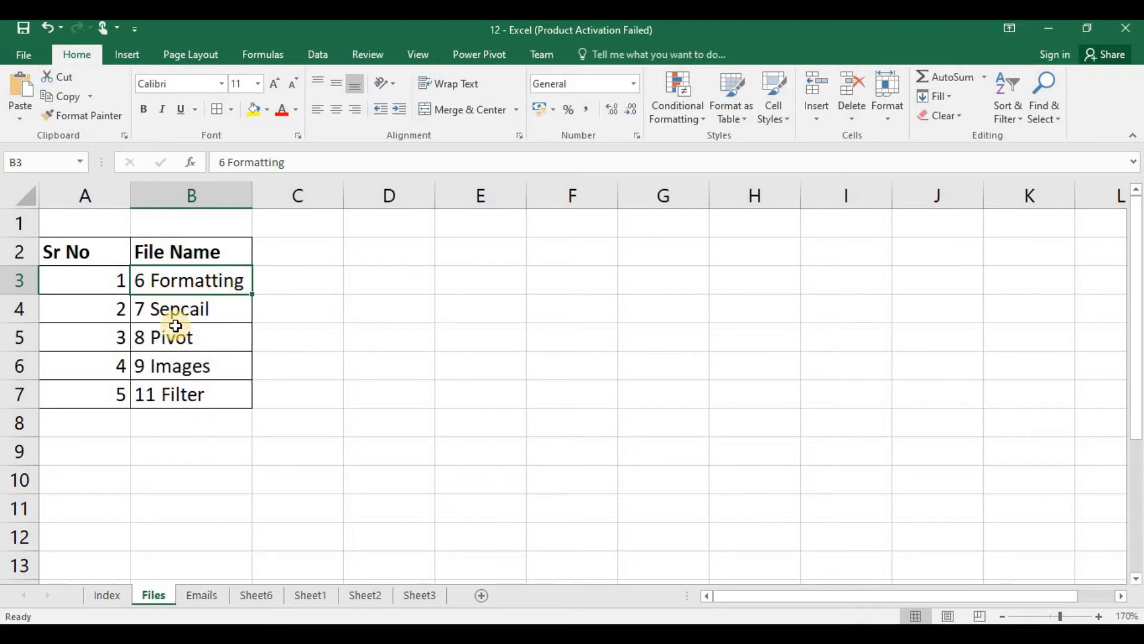
# Step: Hyperlink "6 Formatting" in cell B3 of the Files sheet to the existing file 6.xlsx, and follow the link
pyautogui.click(194, 370)
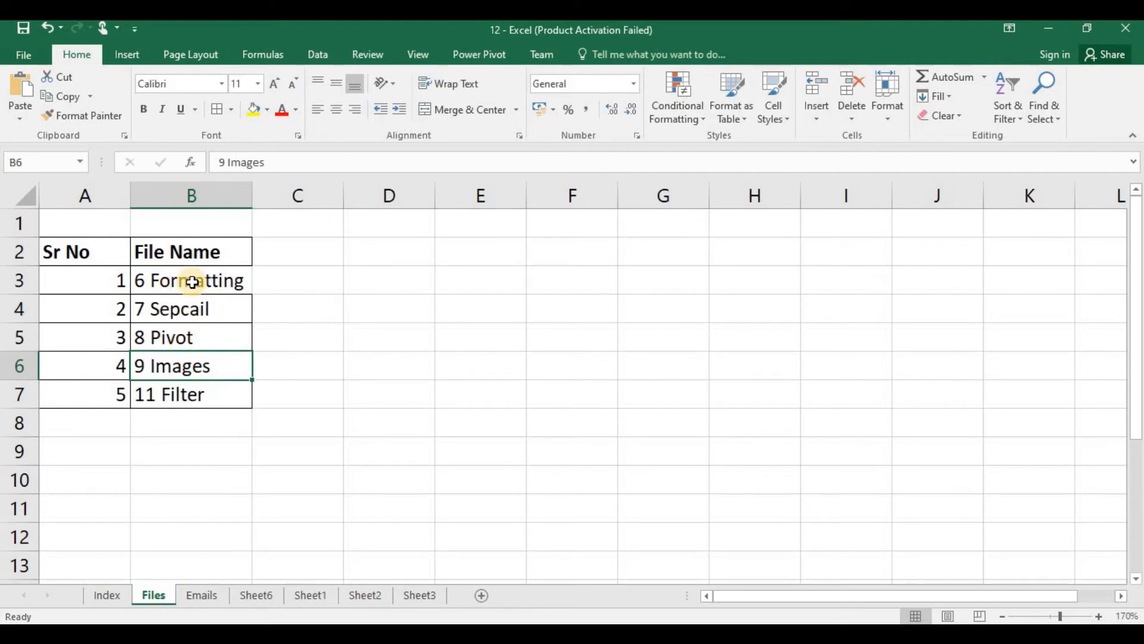
pyautogui.click(192, 283)
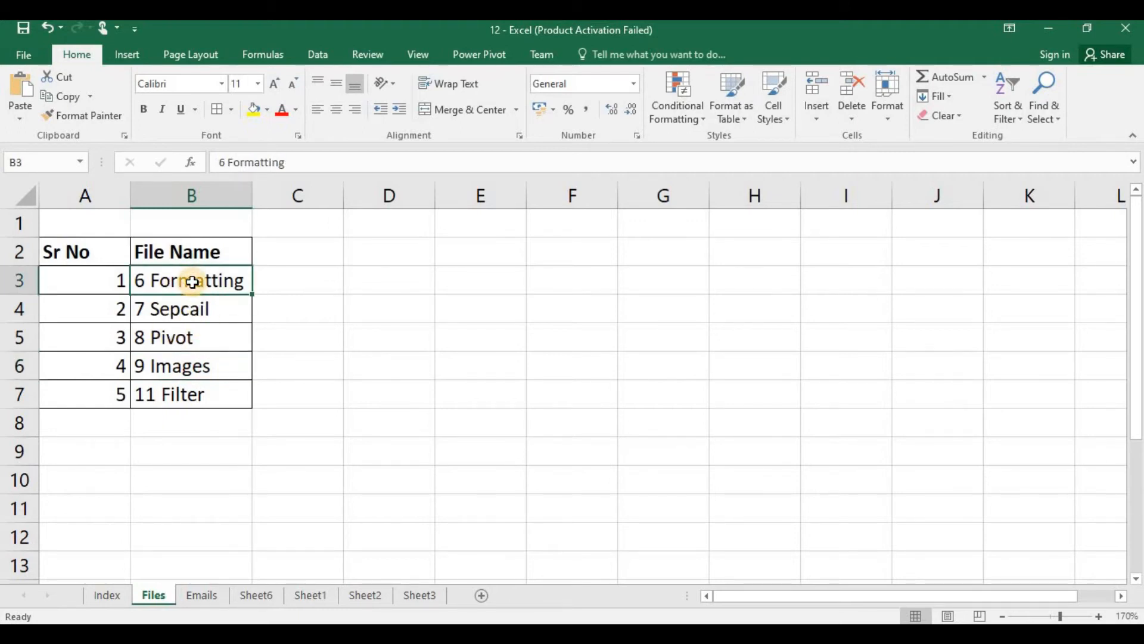
pyautogui.hotkey('ctrl', 'k')
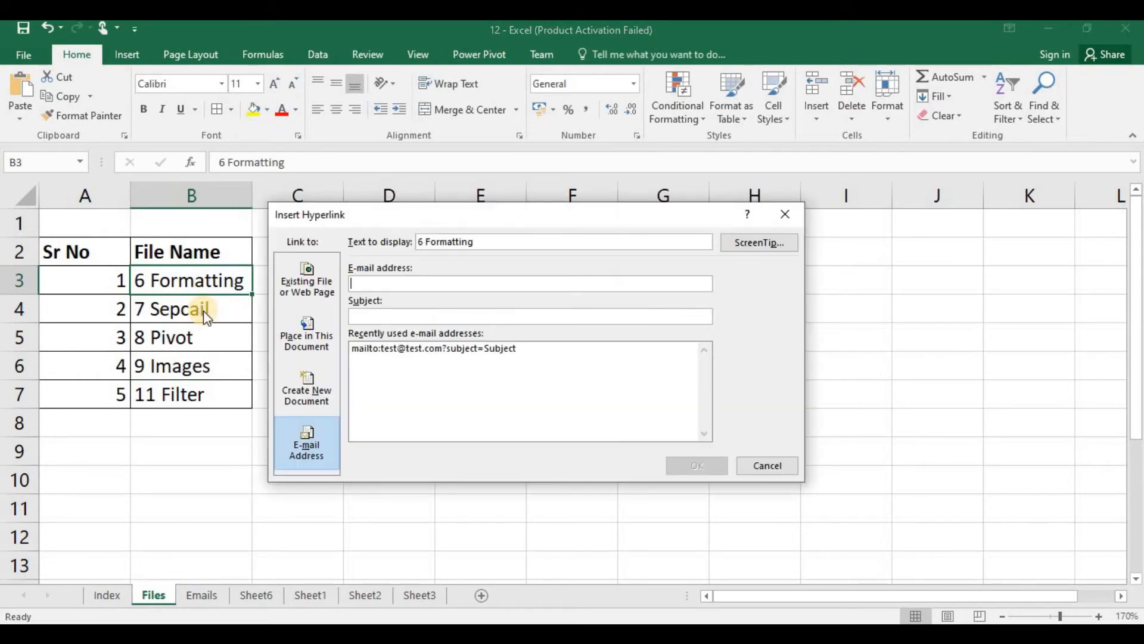
pyautogui.moveTo(381, 221); pyautogui.dragTo(430, 245)
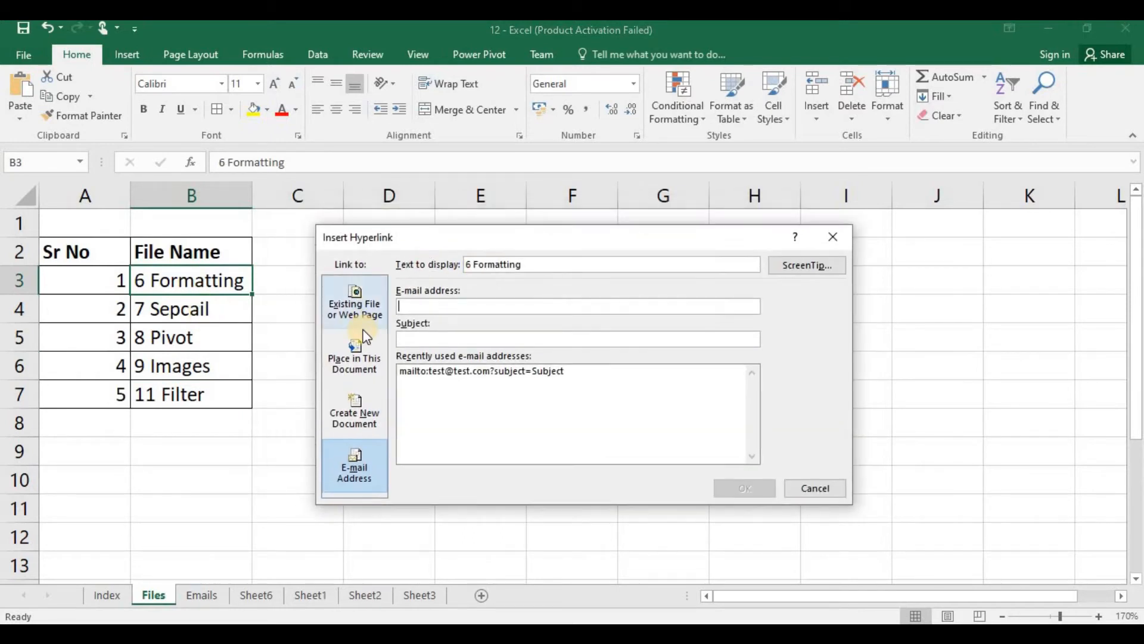
pyautogui.click(360, 307)
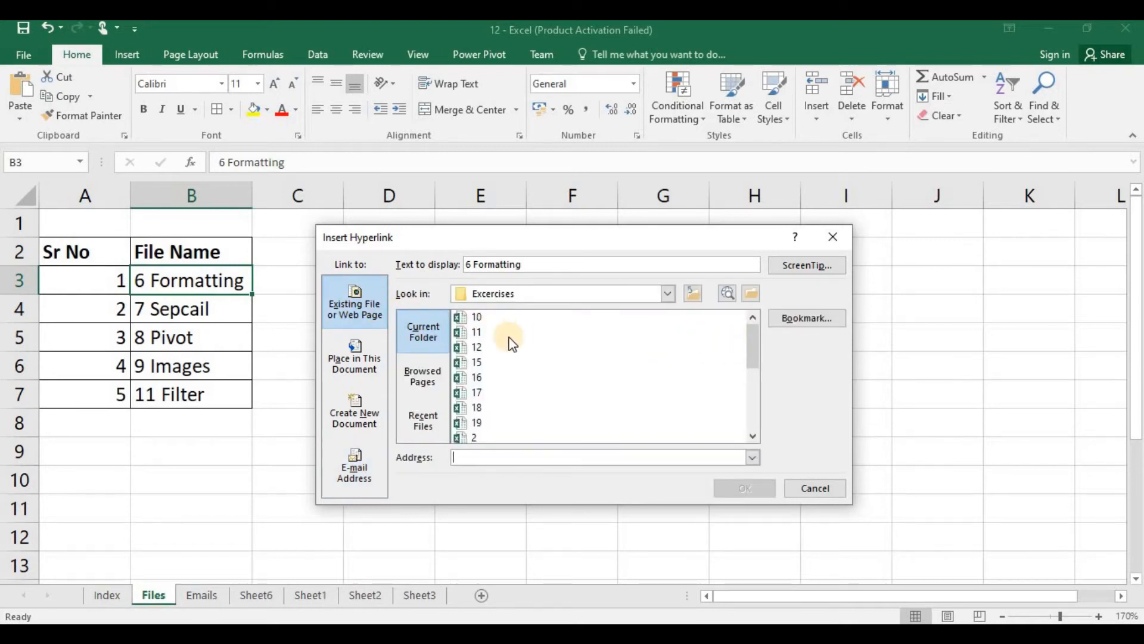
pyautogui.moveTo(752, 334); pyautogui.dragTo(757, 385)
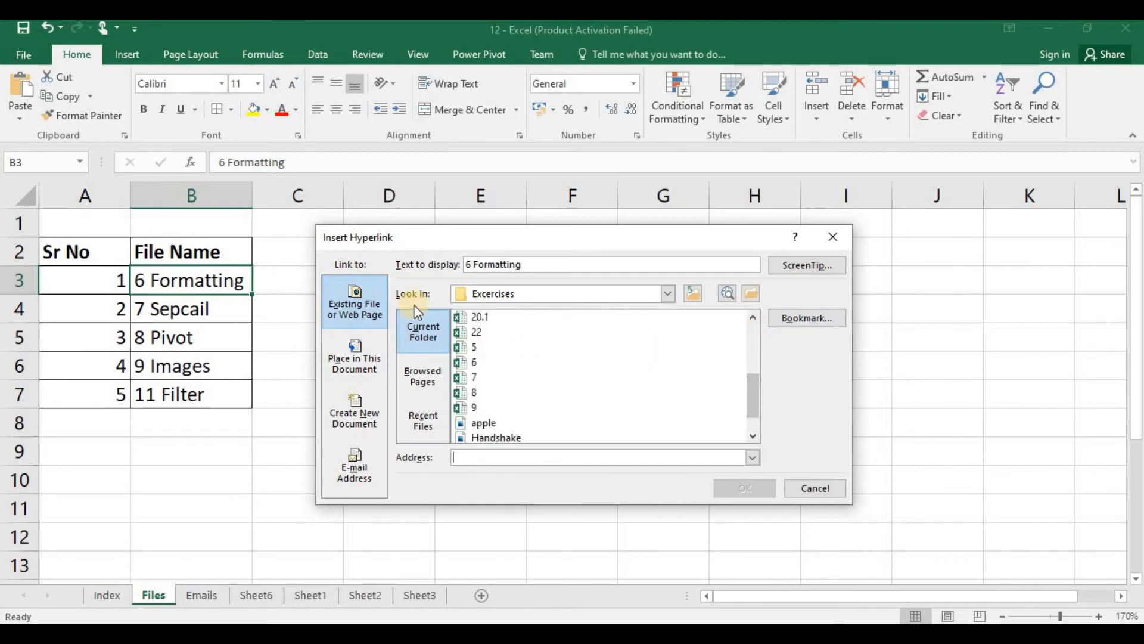
pyautogui.click(469, 364)
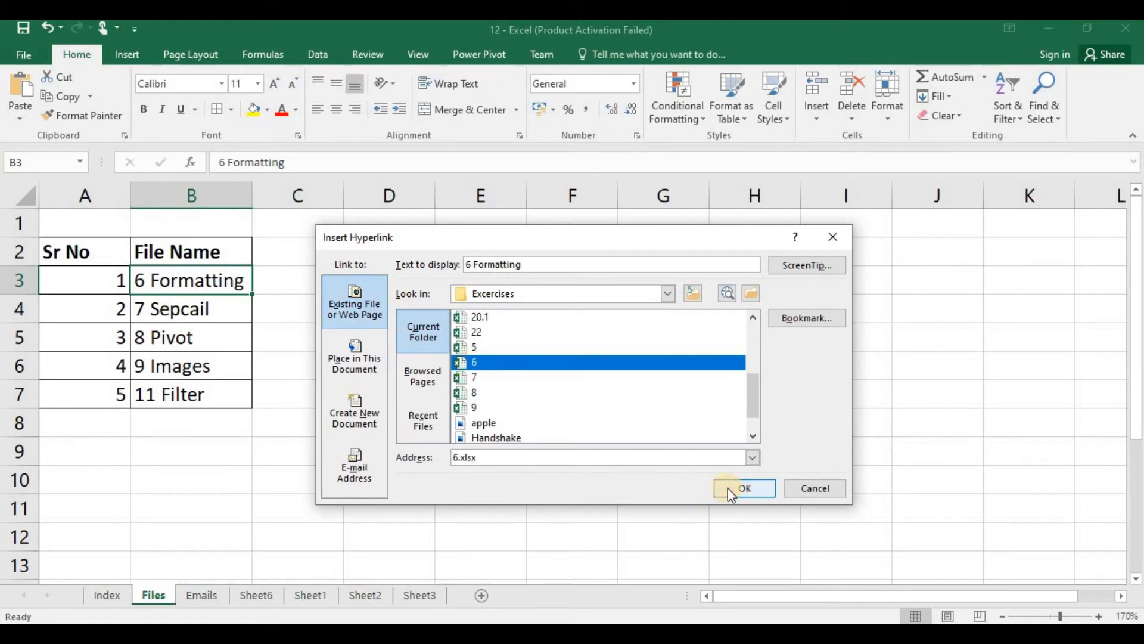
pyautogui.click(727, 487)
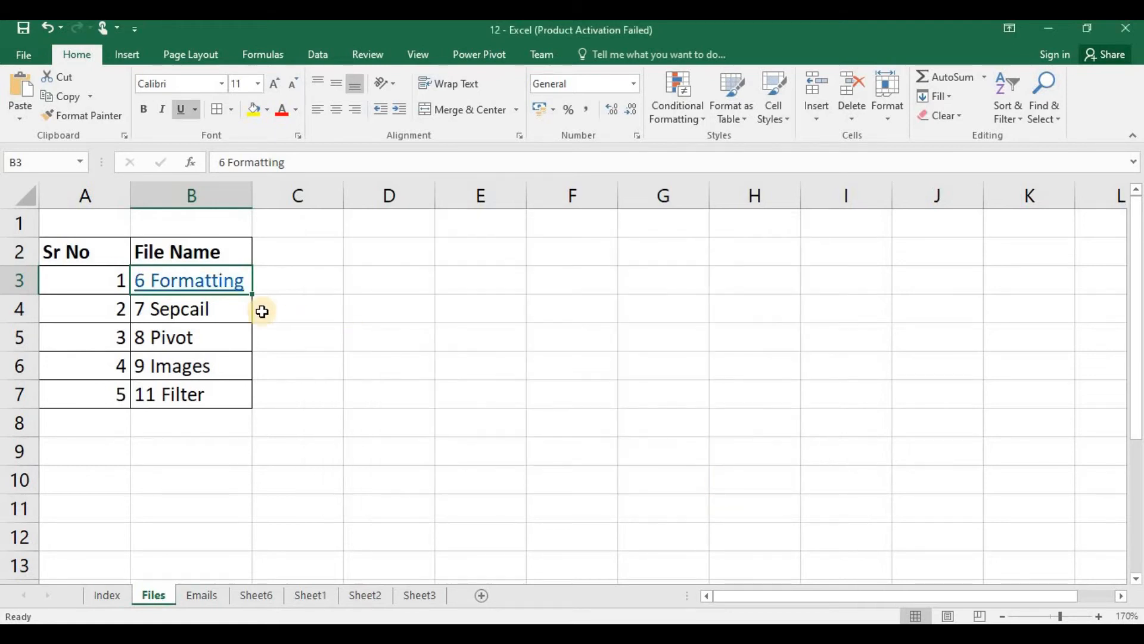
pyautogui.click(188, 290)
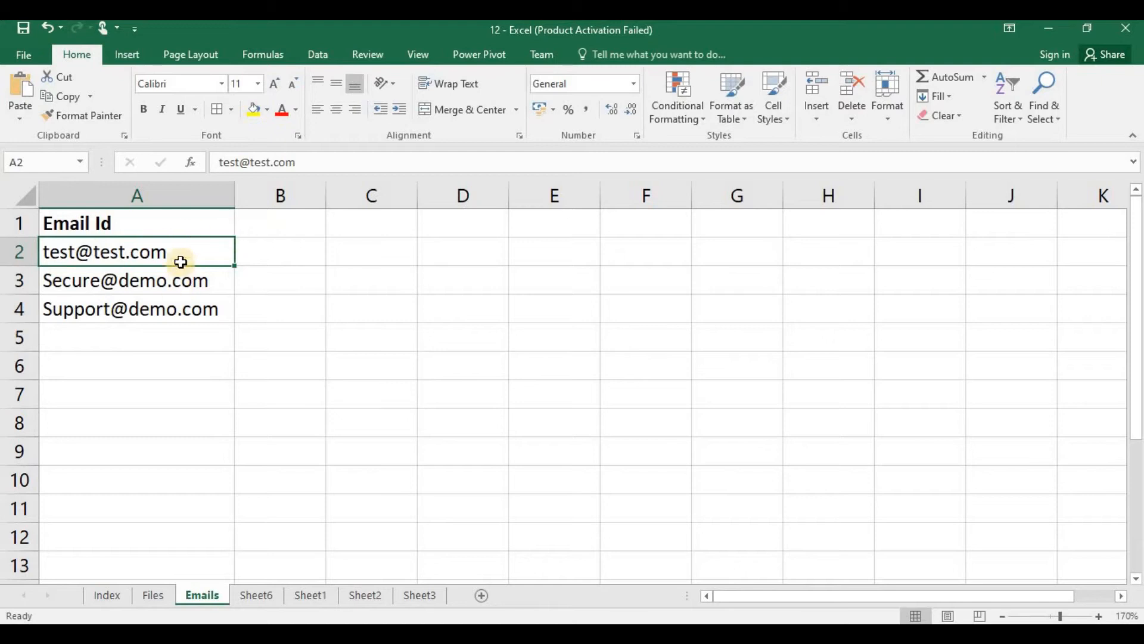
# Step: Hyperlink cell A2 of the Emails sheet to its e-mail address, with "Subject" as the message subject
pyautogui.click(181, 282)
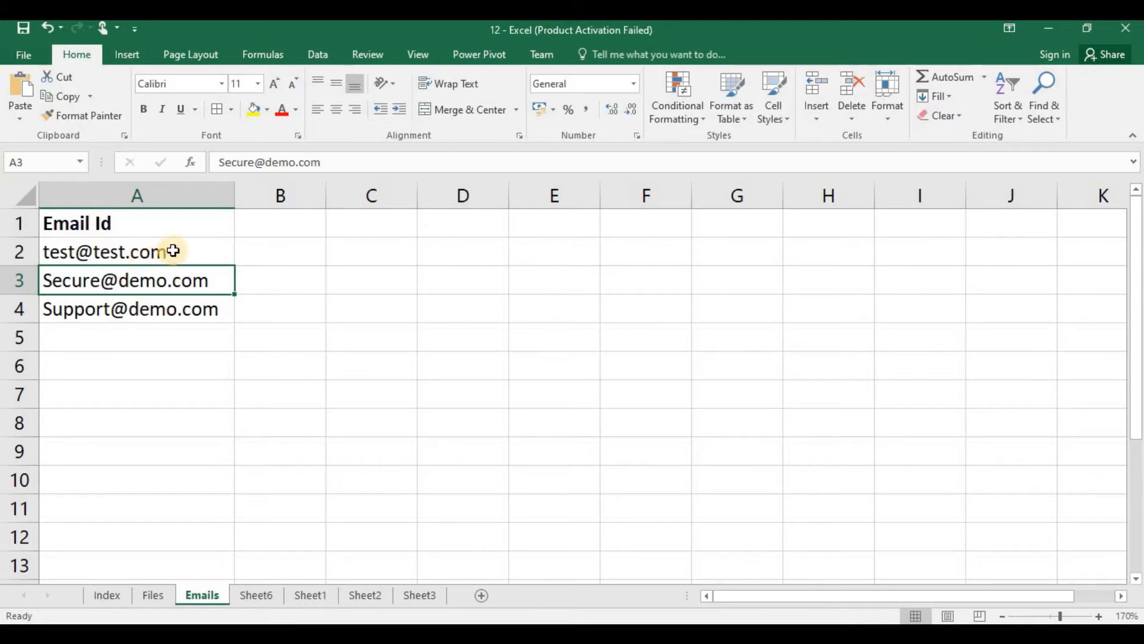
pyautogui.click(173, 251)
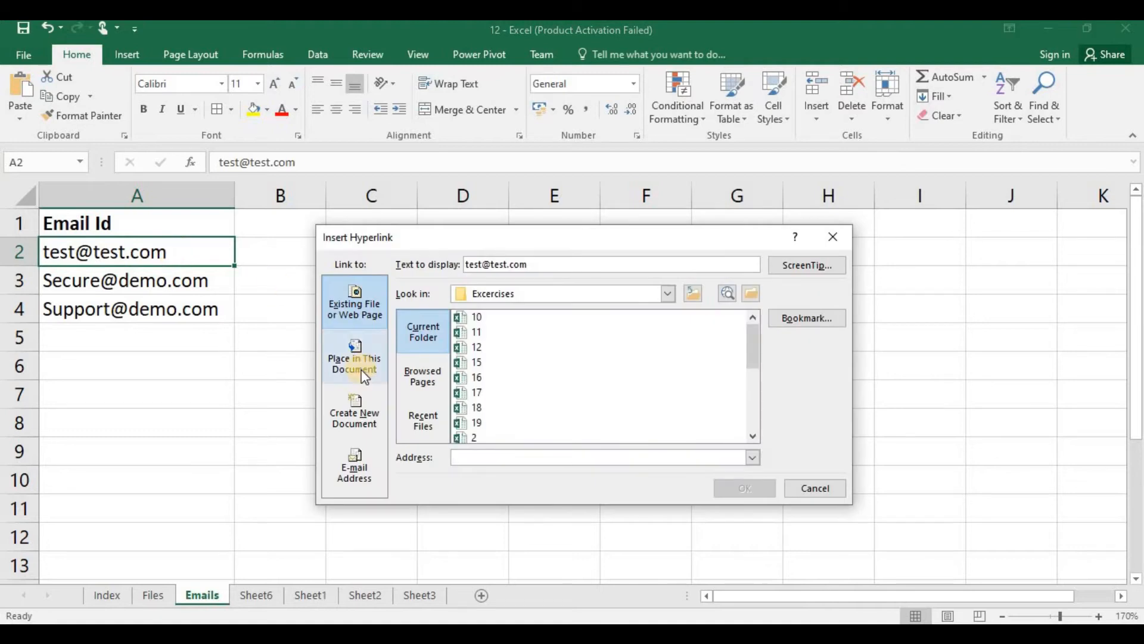
pyautogui.click(352, 470)
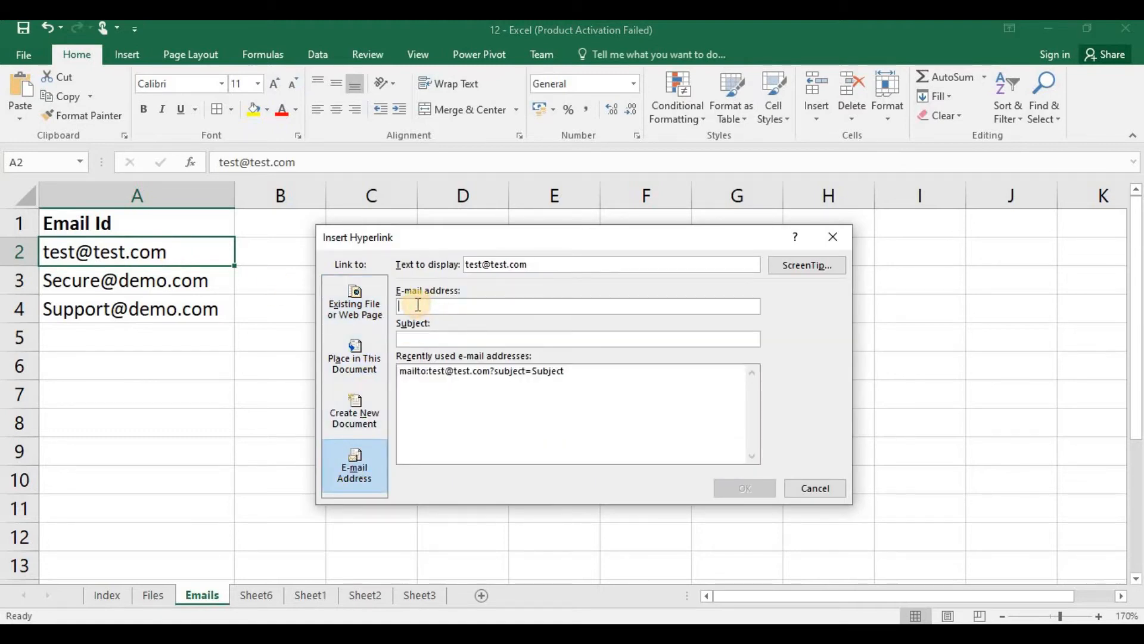
pyautogui.hotkey('ctrl', 'v')
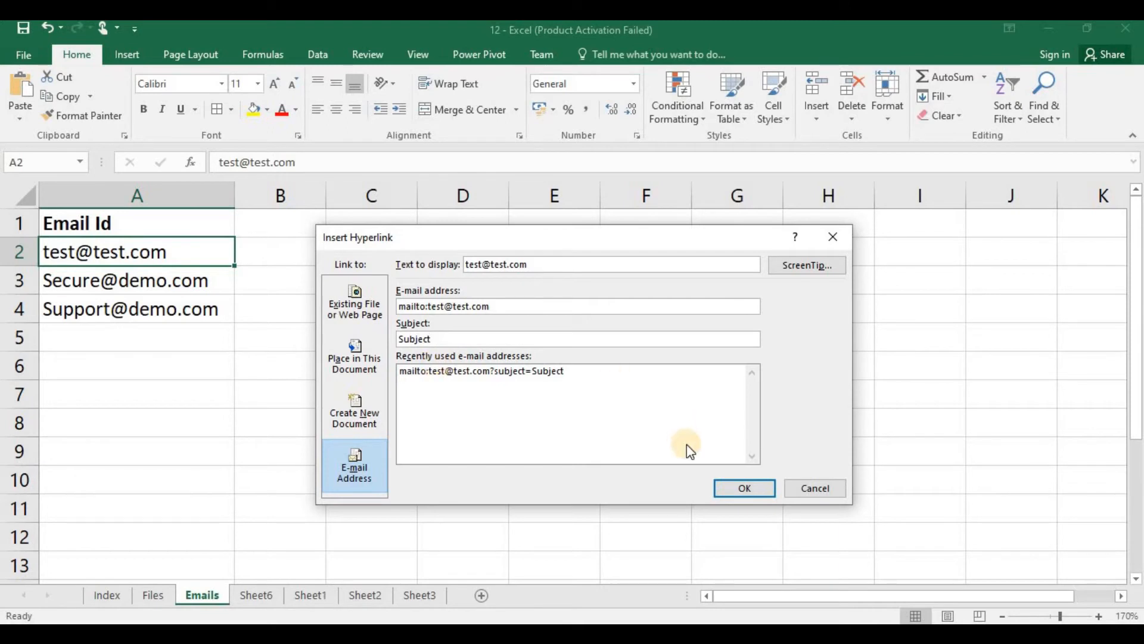
pyautogui.click(736, 486)
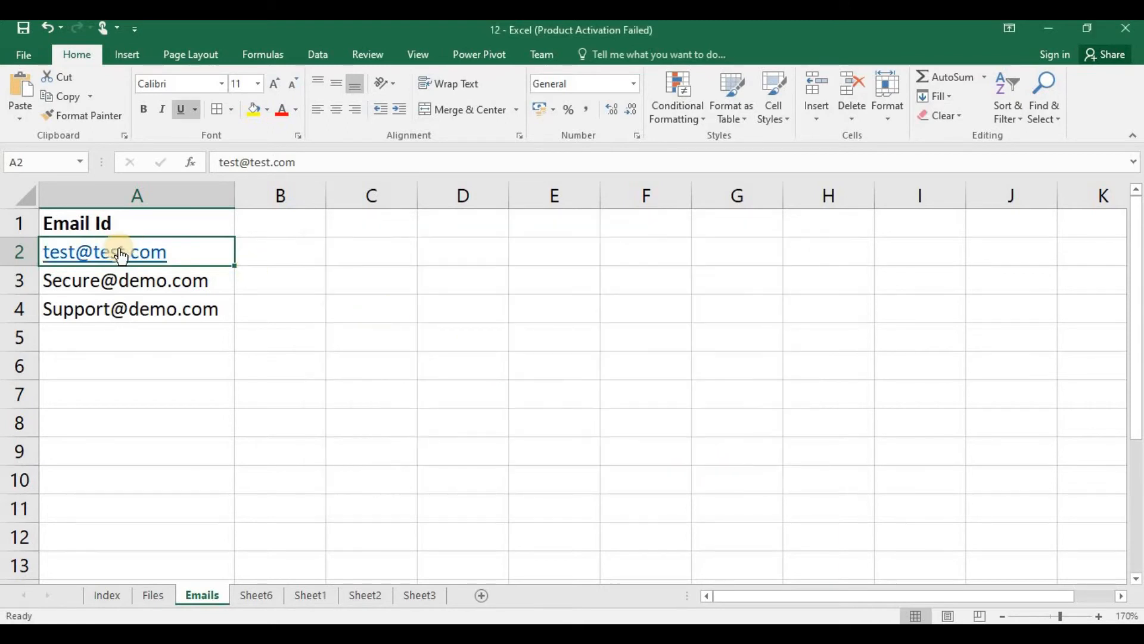
pyautogui.moveTo(158, 259)
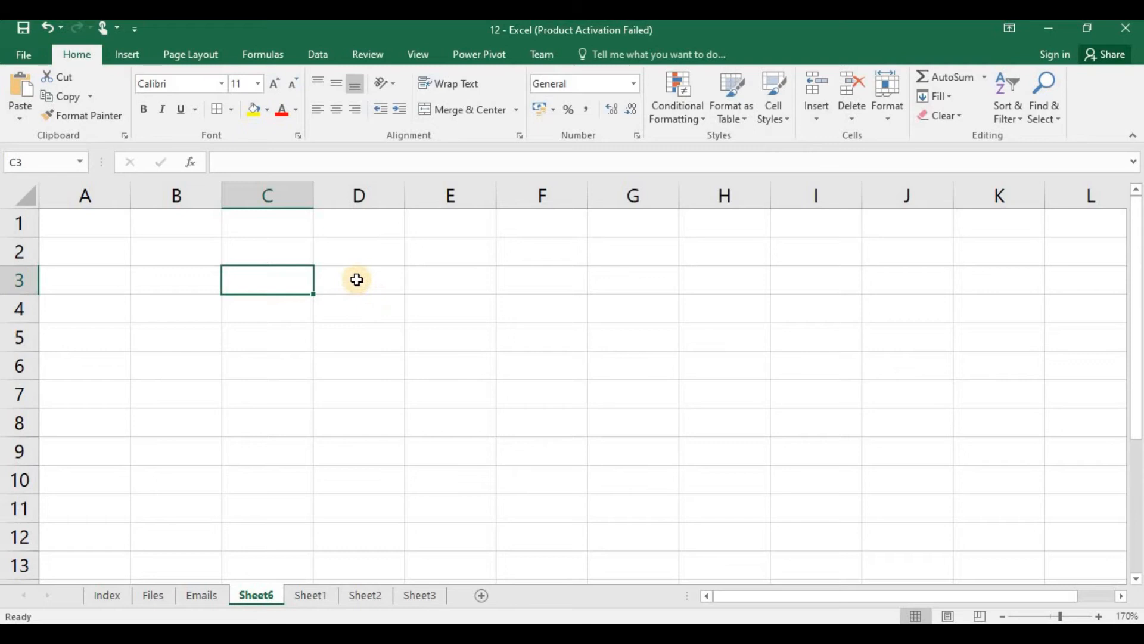
# Step: Begin inserting an object from an existing file at cell C3 of Sheet6, choosing SalesJan2020.xlsx from the Desktop
pyautogui.click(124, 52)
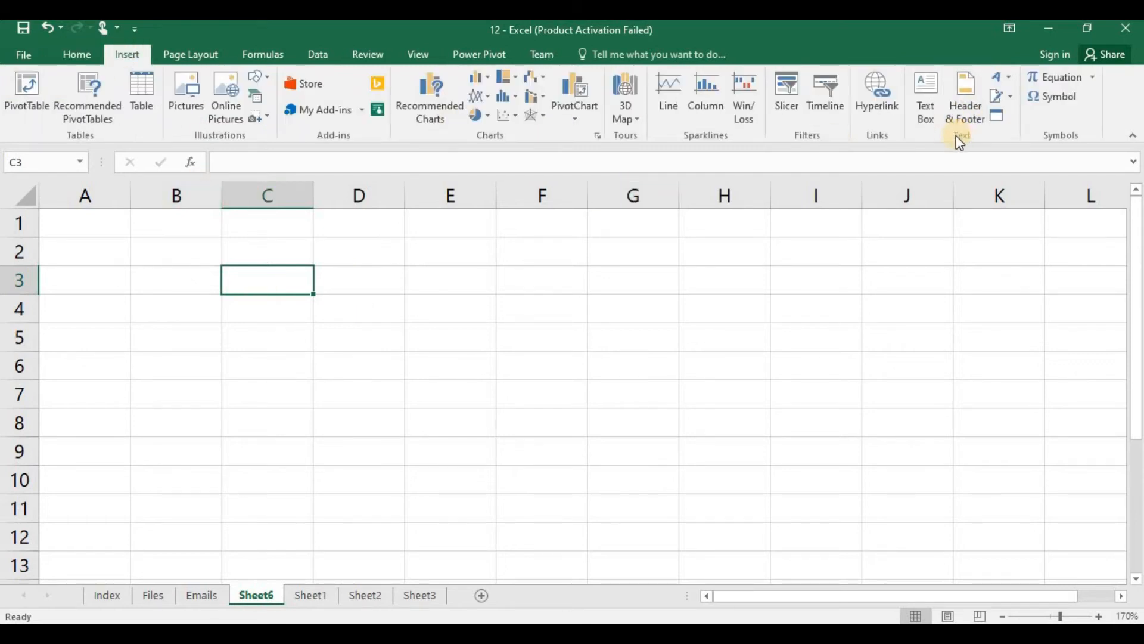
pyautogui.click(998, 117)
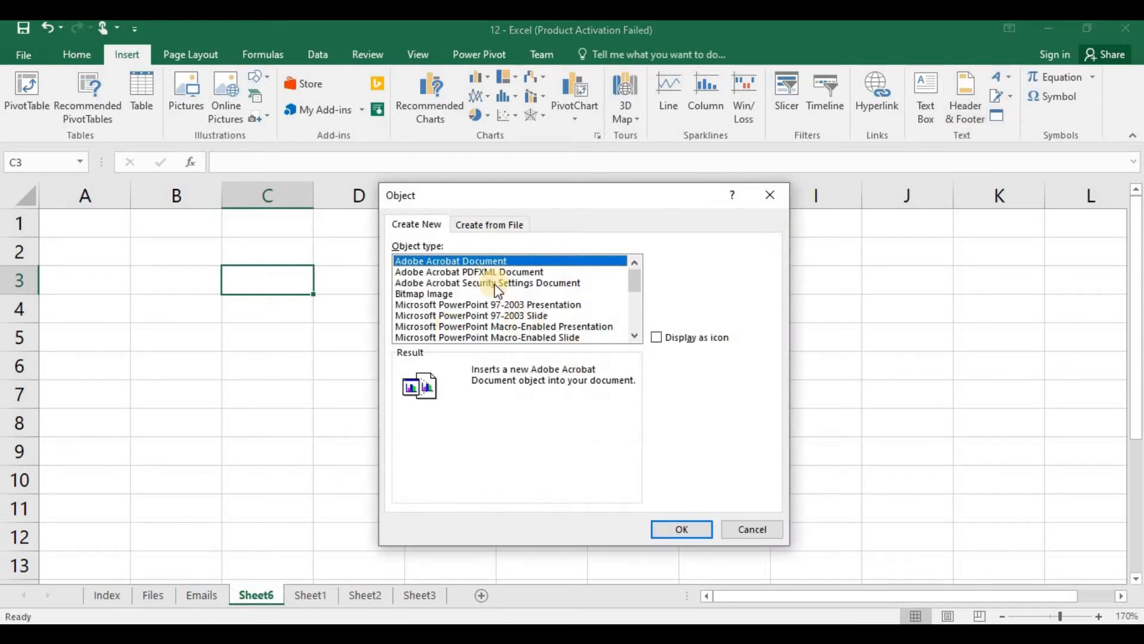
pyautogui.click(482, 224)
pyautogui.click(436, 225)
pyautogui.click(474, 226)
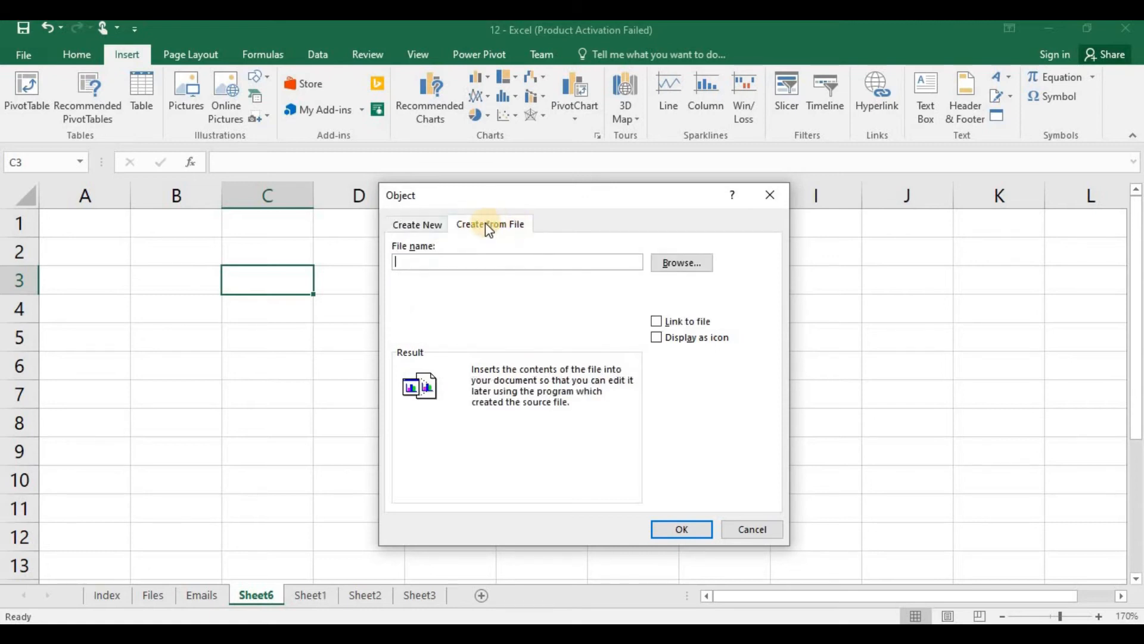
pyautogui.click(701, 267)
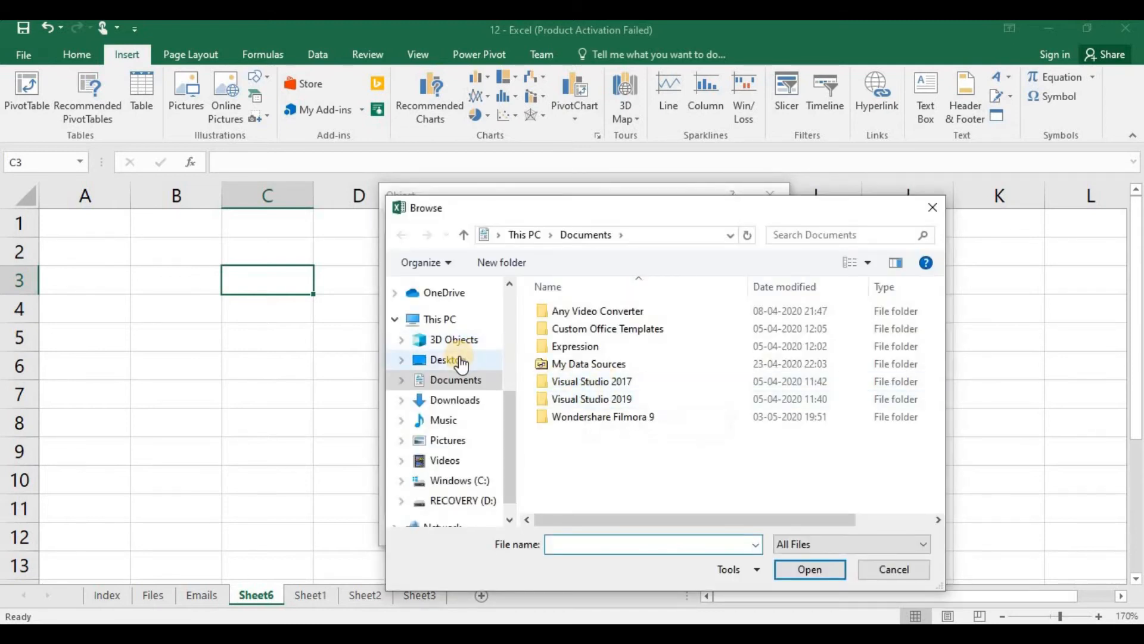
pyautogui.click(453, 360)
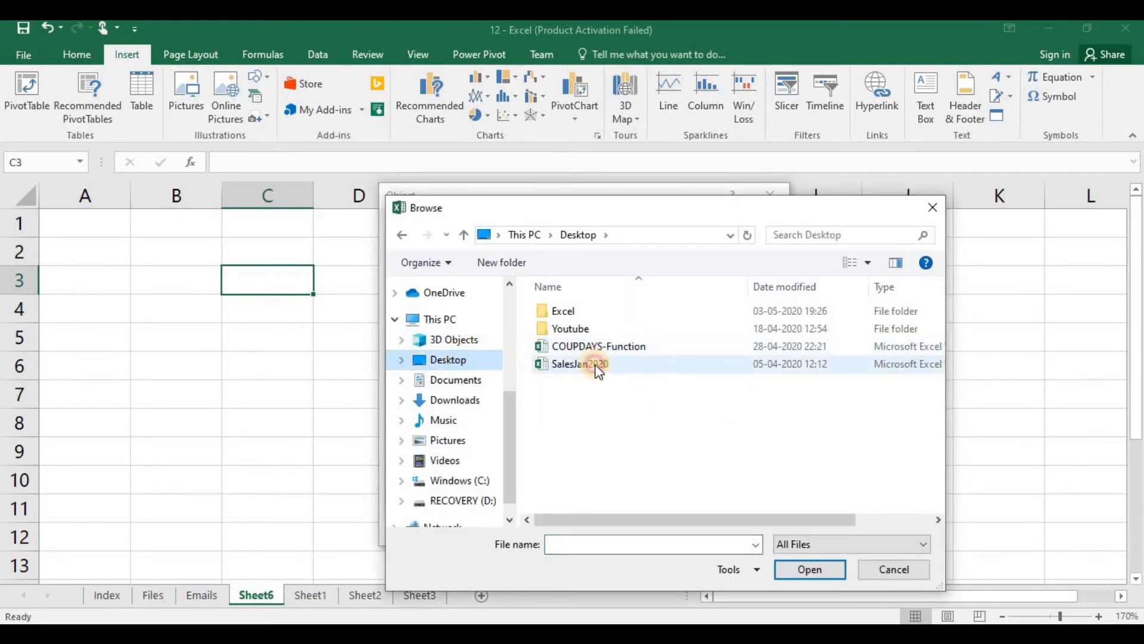
pyautogui.click(598, 370)
pyautogui.click(807, 570)
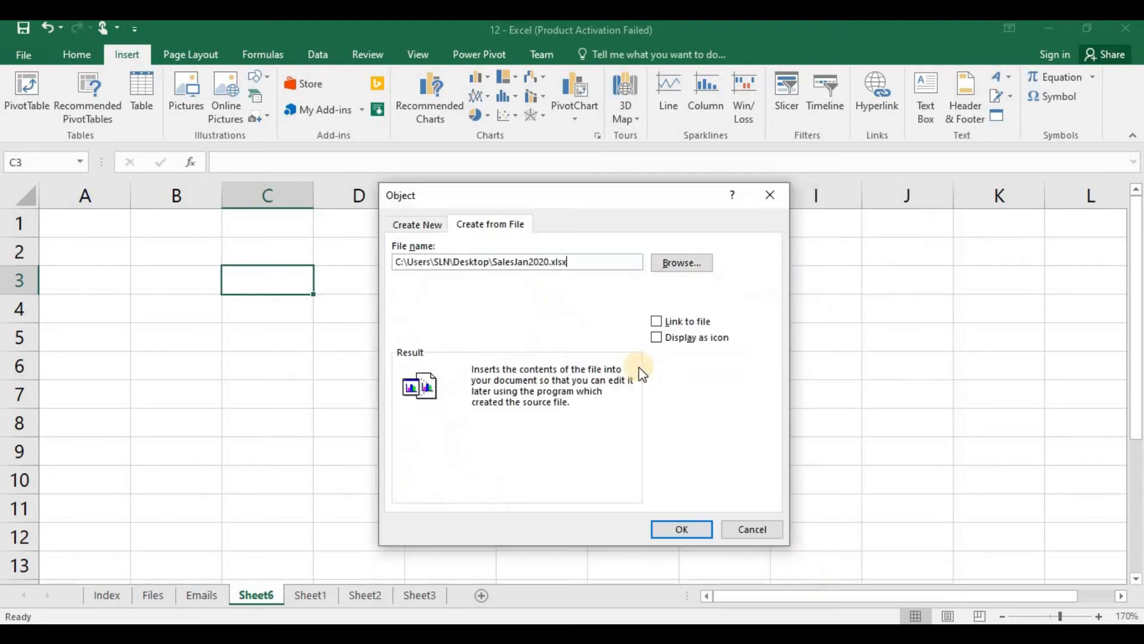
# Step: Insert the SalesJan2020.xlsx object linked to its source file and displayed as an icon
pyautogui.click(660, 323)
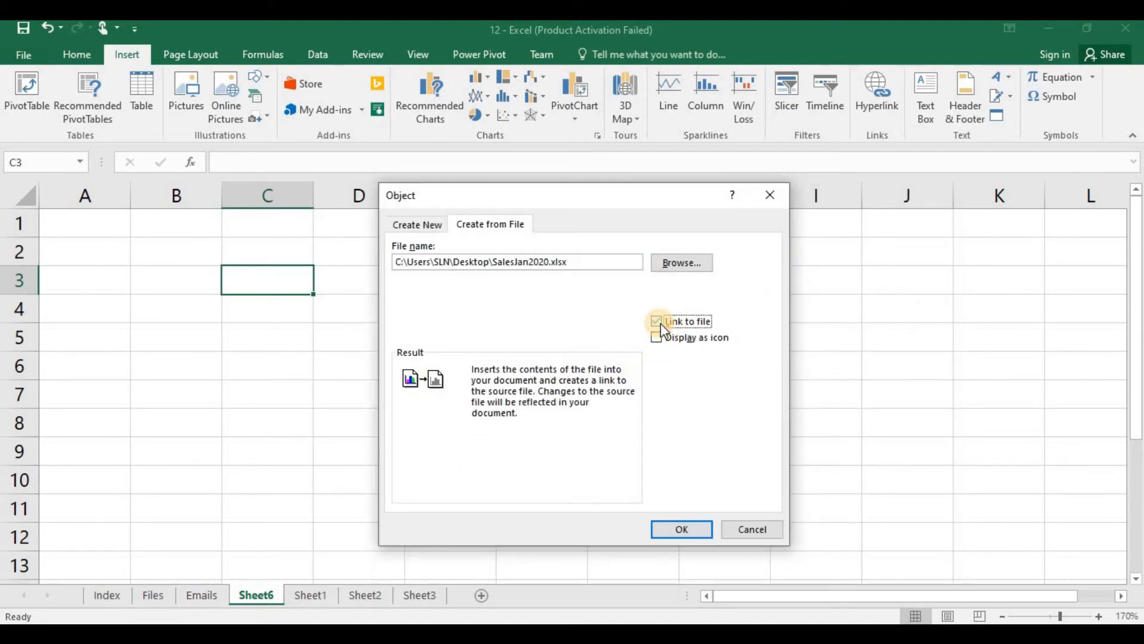
pyautogui.click(663, 336)
pyautogui.click(666, 530)
# Step: Open the linked SalesJan2020.xlsx workbook from its icon on Sheet6
pyautogui.click(420, 307)
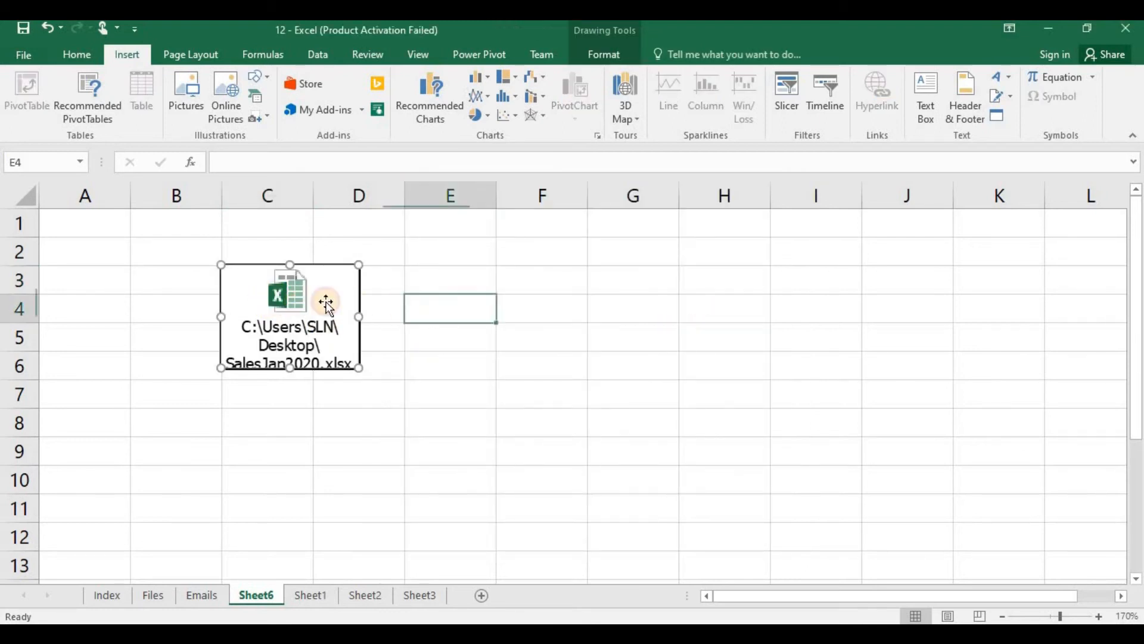
pyautogui.click(270, 307)
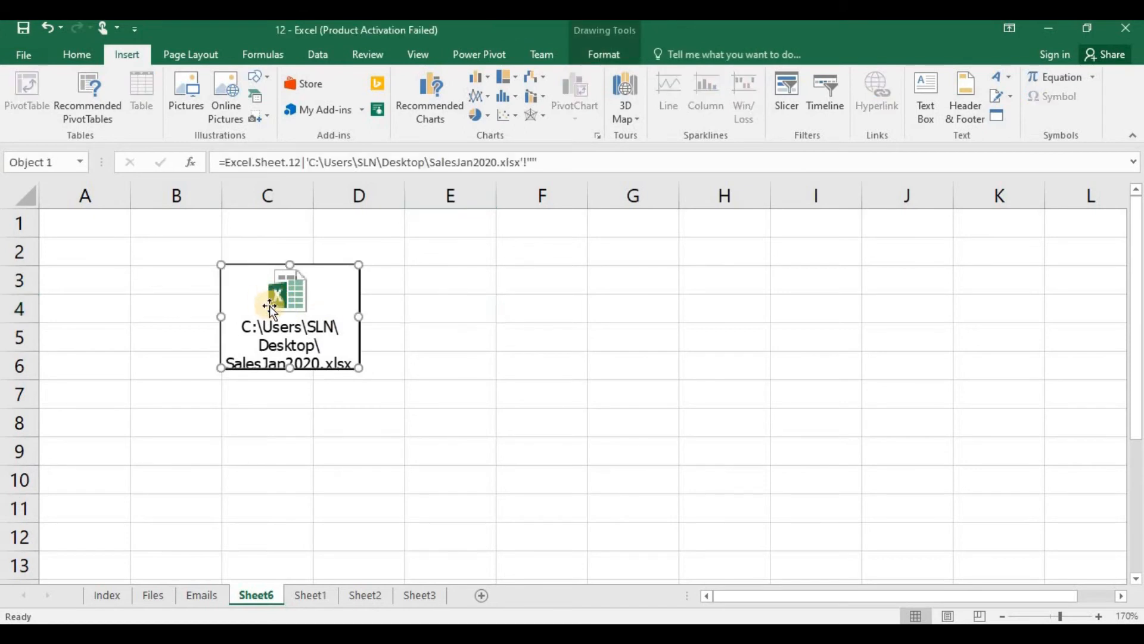
pyautogui.click(415, 305)
pyautogui.doubleClick(285, 308)
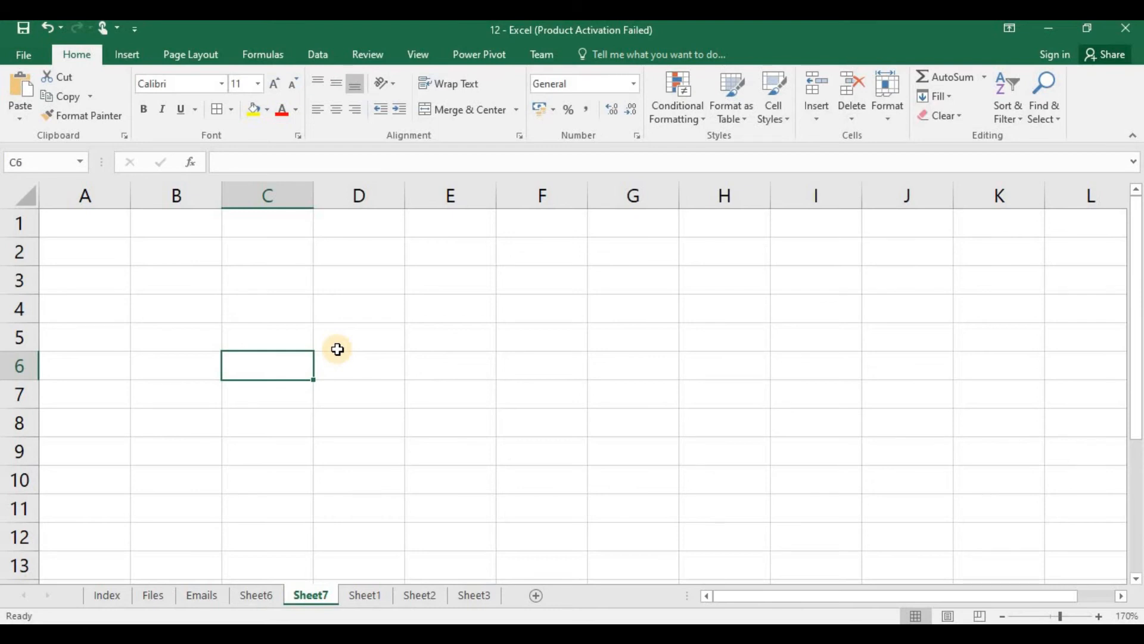
# Step: Insert the built-in Area of Circle equation on Sheet7
pyautogui.click(133, 55)
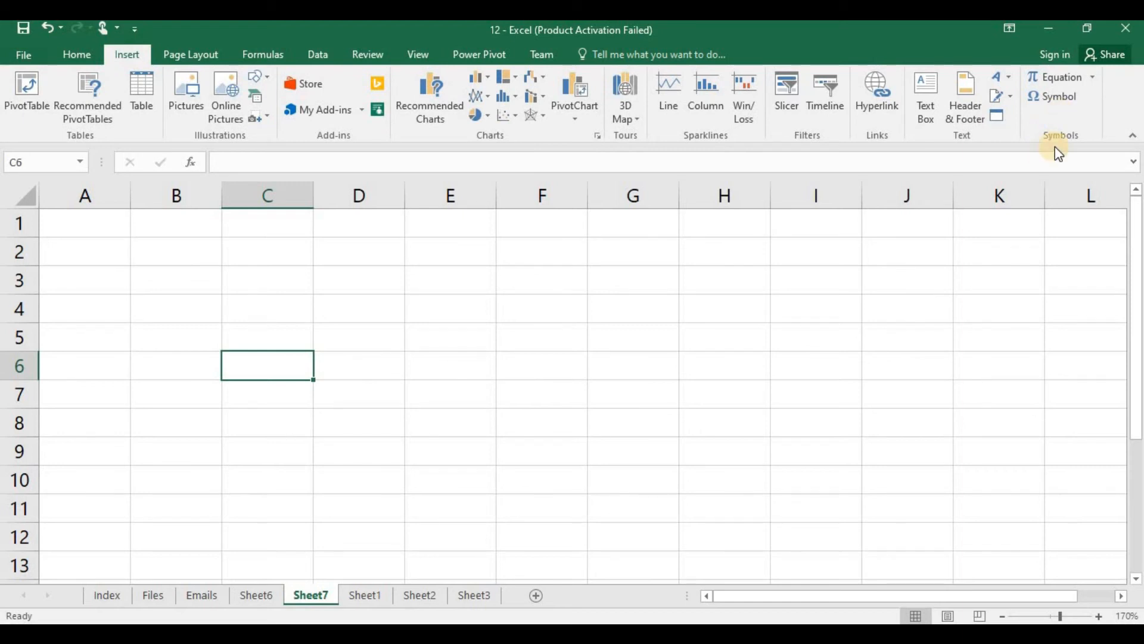
pyautogui.click(1093, 77)
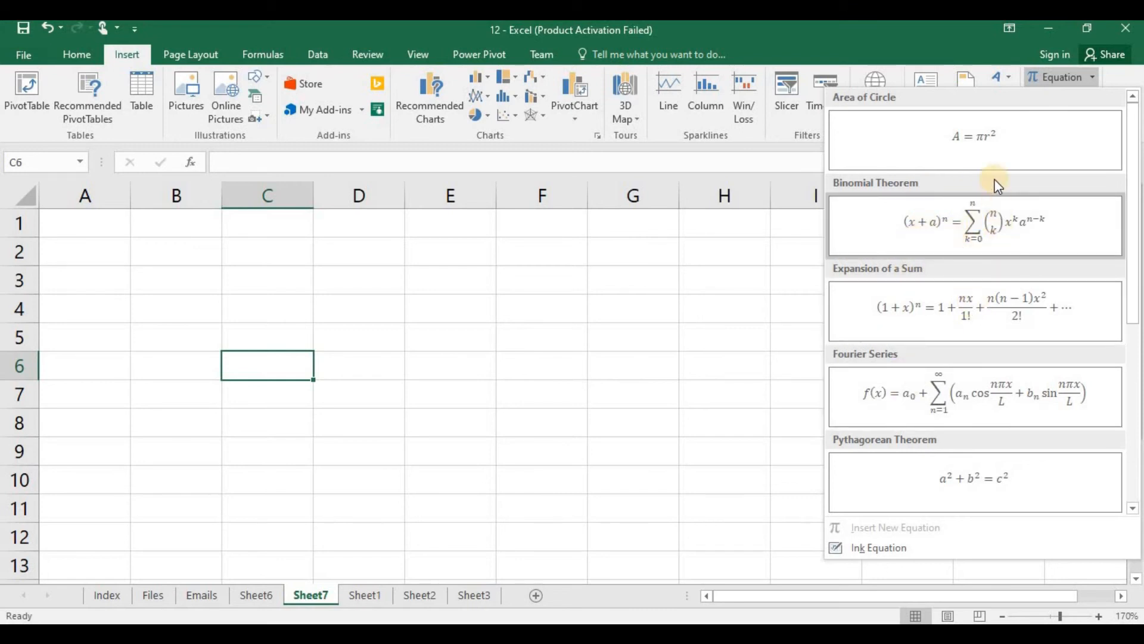
pyautogui.click(954, 140)
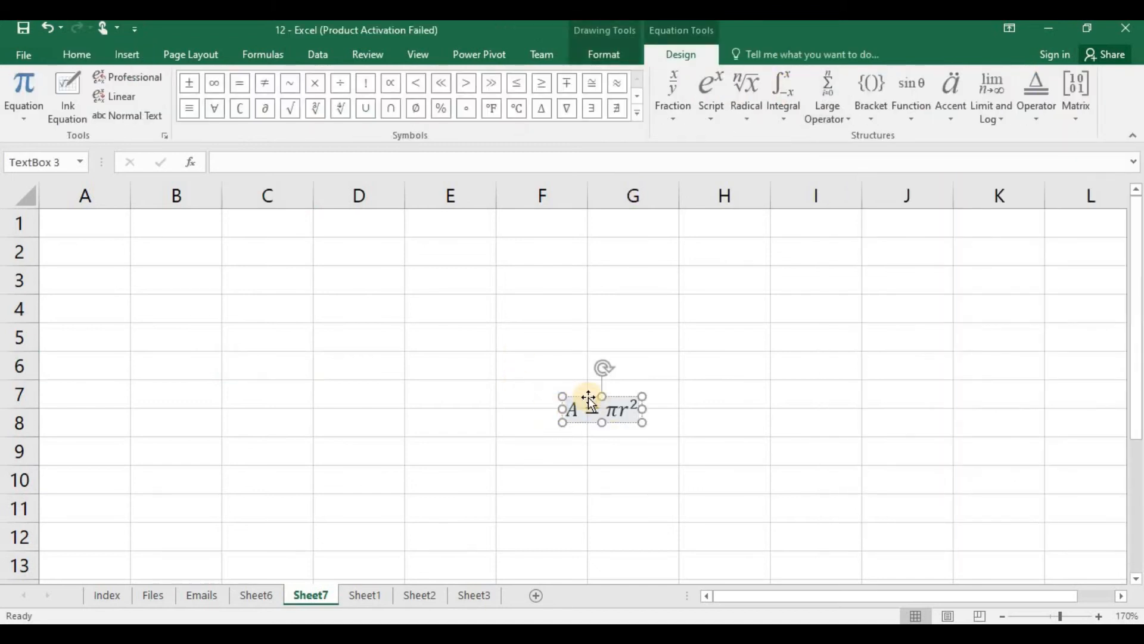
# Step: Add an integral structure with upper and lower limits between π and r² in the area equation
pyautogui.click(589, 397)
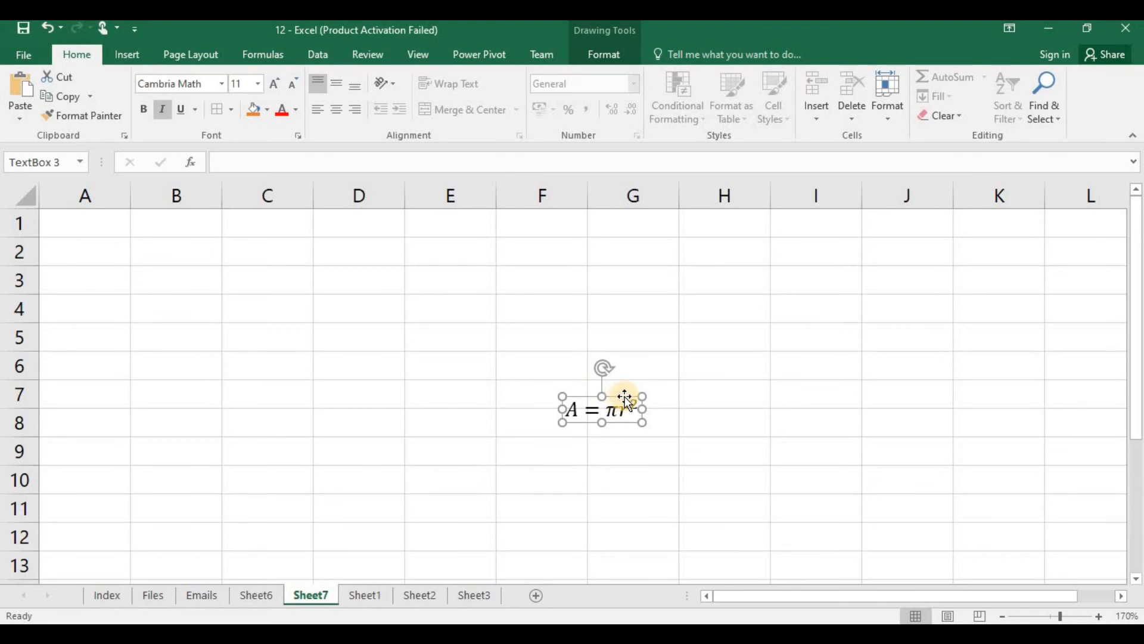
pyautogui.click(616, 398)
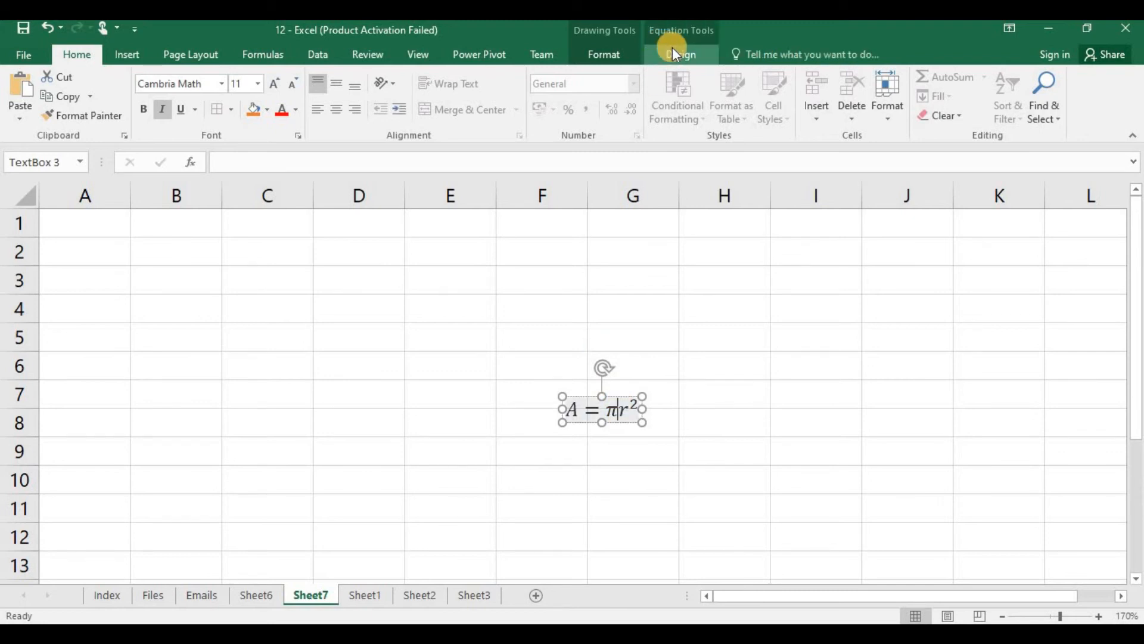
pyautogui.click(672, 49)
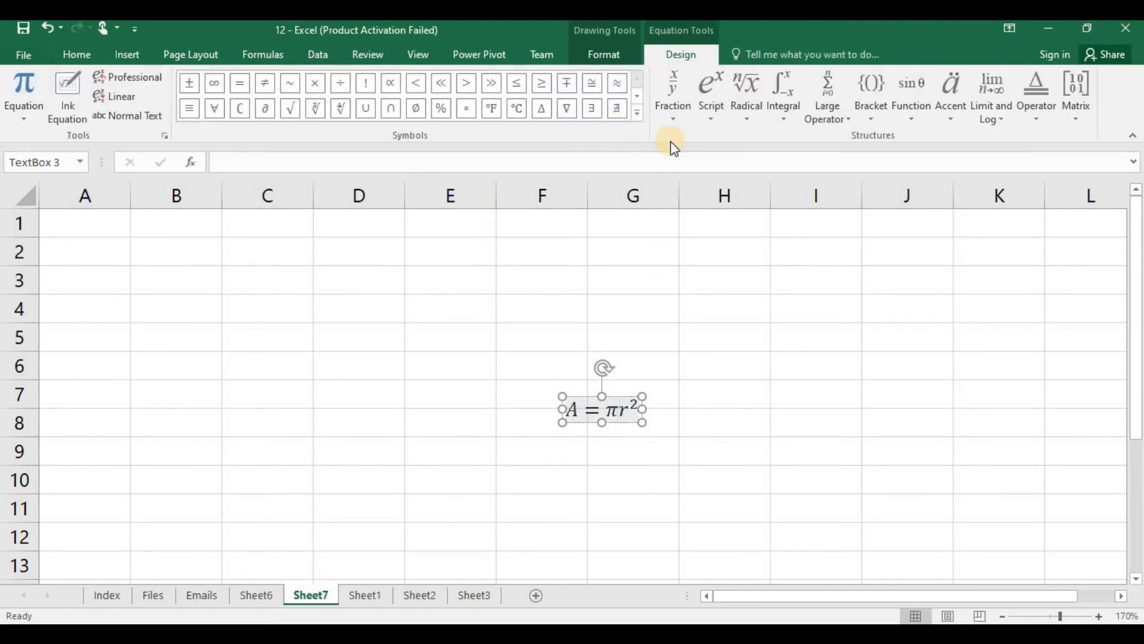
pyautogui.click(25, 119)
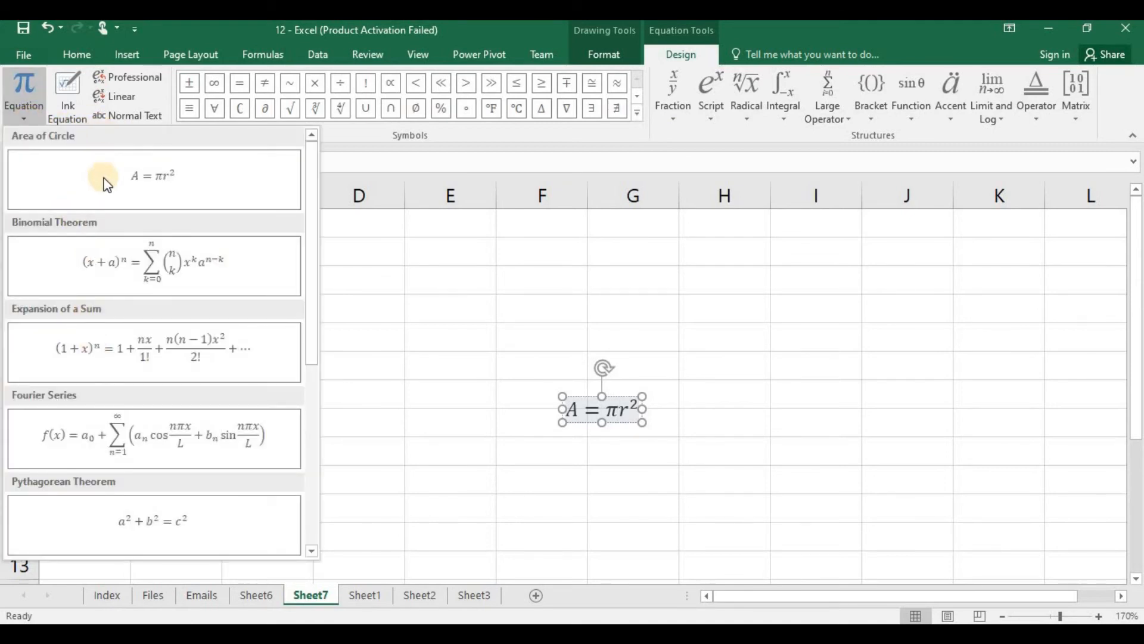
pyautogui.click(349, 153)
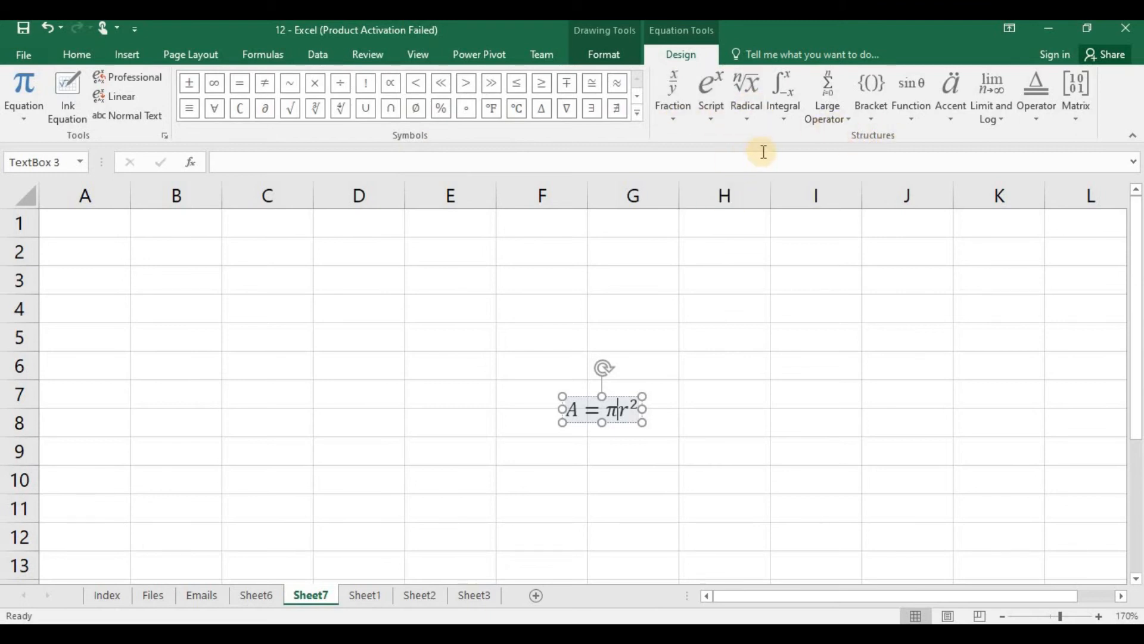
pyautogui.click(782, 123)
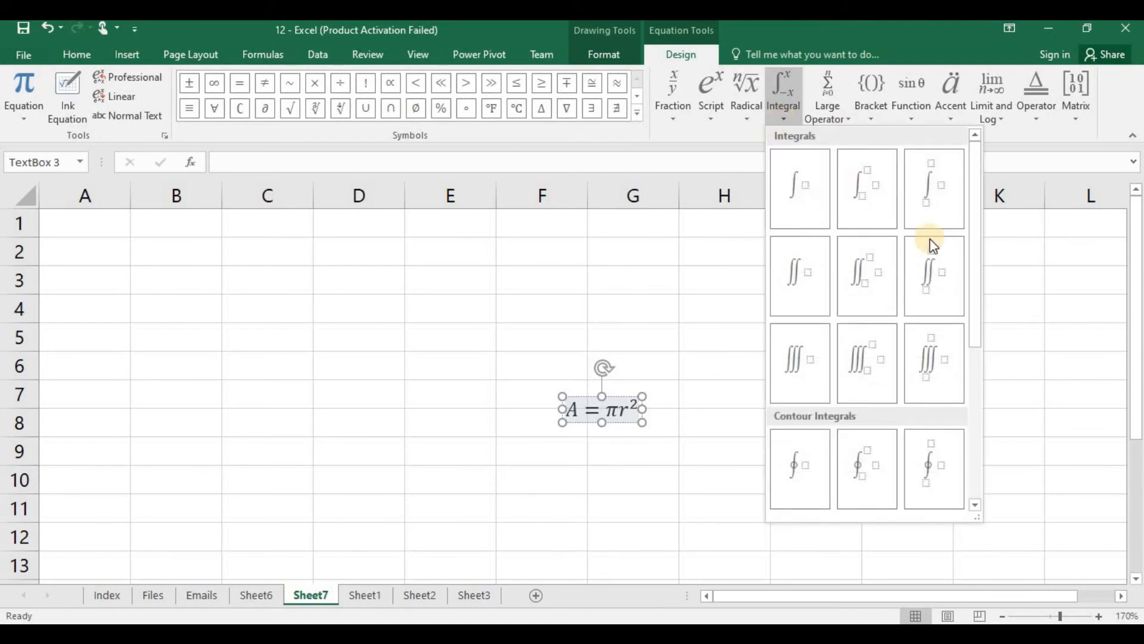
pyautogui.click(882, 211)
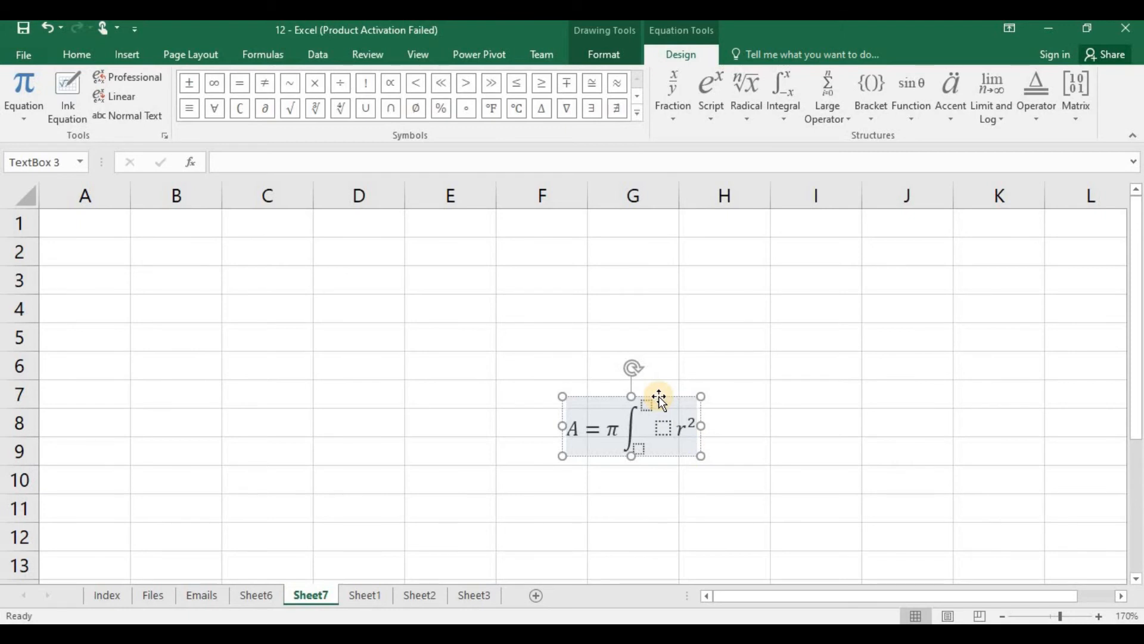
pyautogui.click(707, 358)
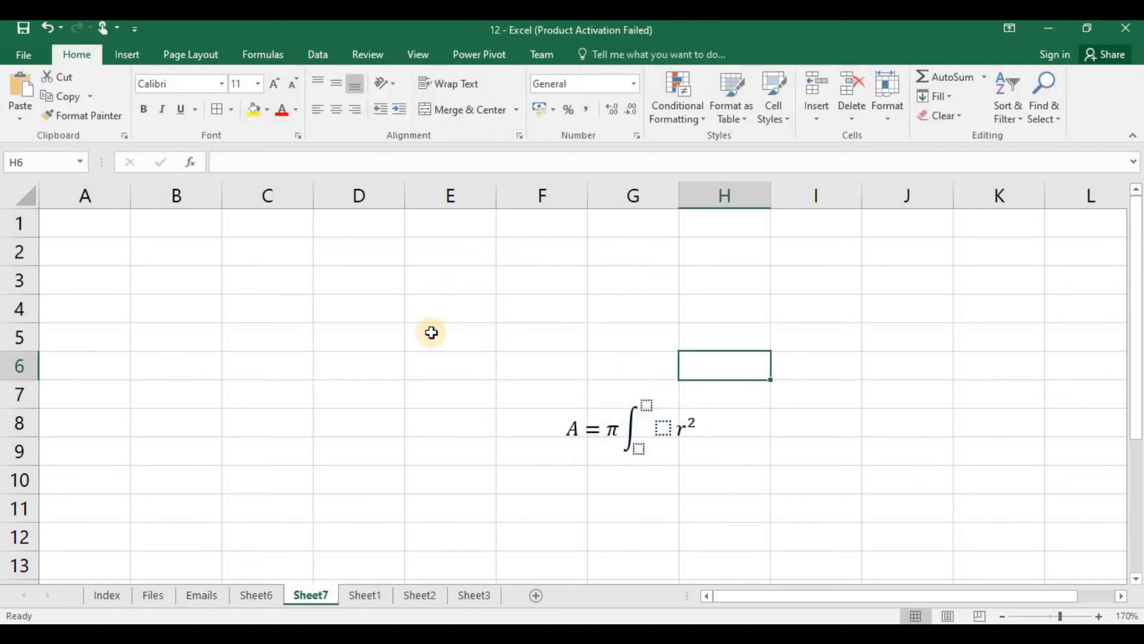
# Step: Insert the Sound Recording Copyright symbol ℗ (character code 2117) into cell D4 of Sheet7
pyautogui.click(366, 300)
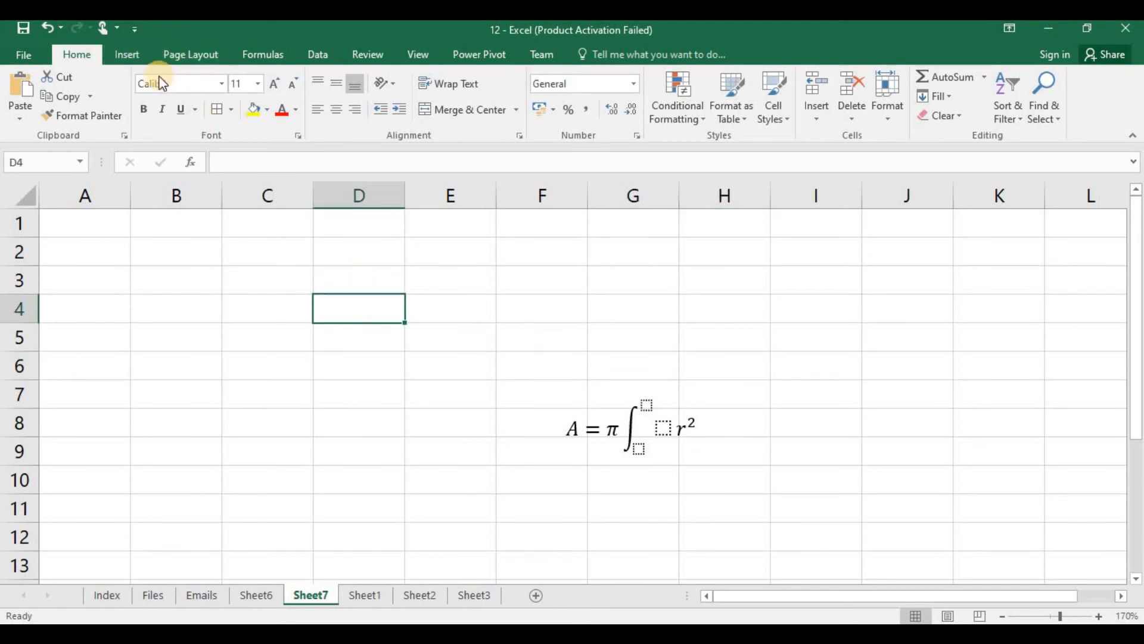
pyautogui.click(137, 60)
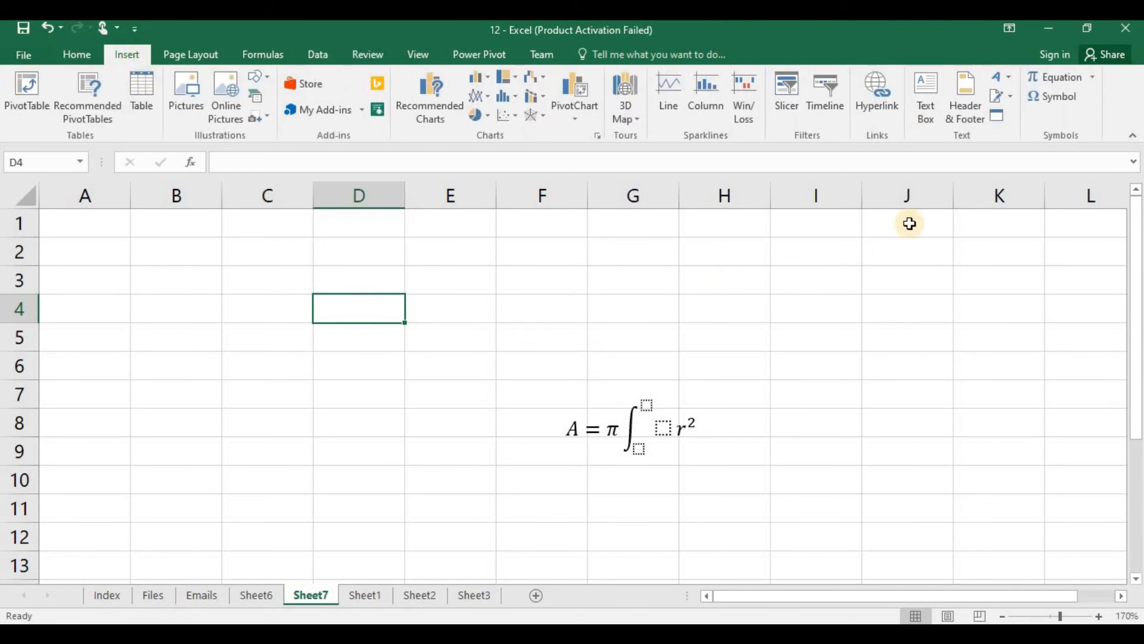
pyautogui.click(1063, 96)
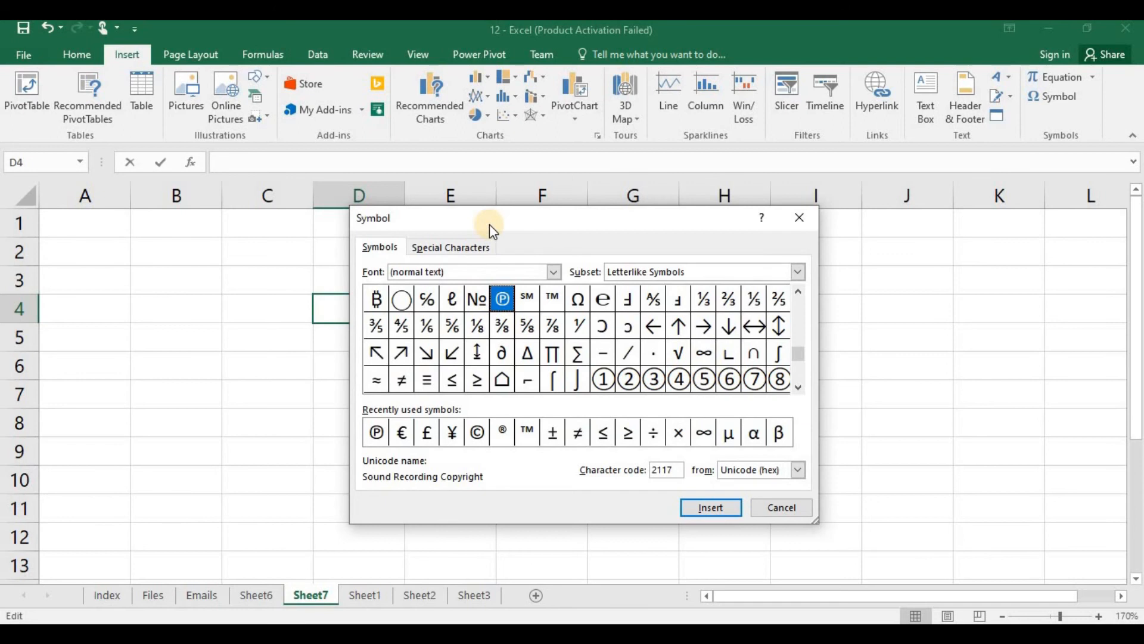
pyautogui.moveTo(488, 224); pyautogui.dragTo(624, 235)
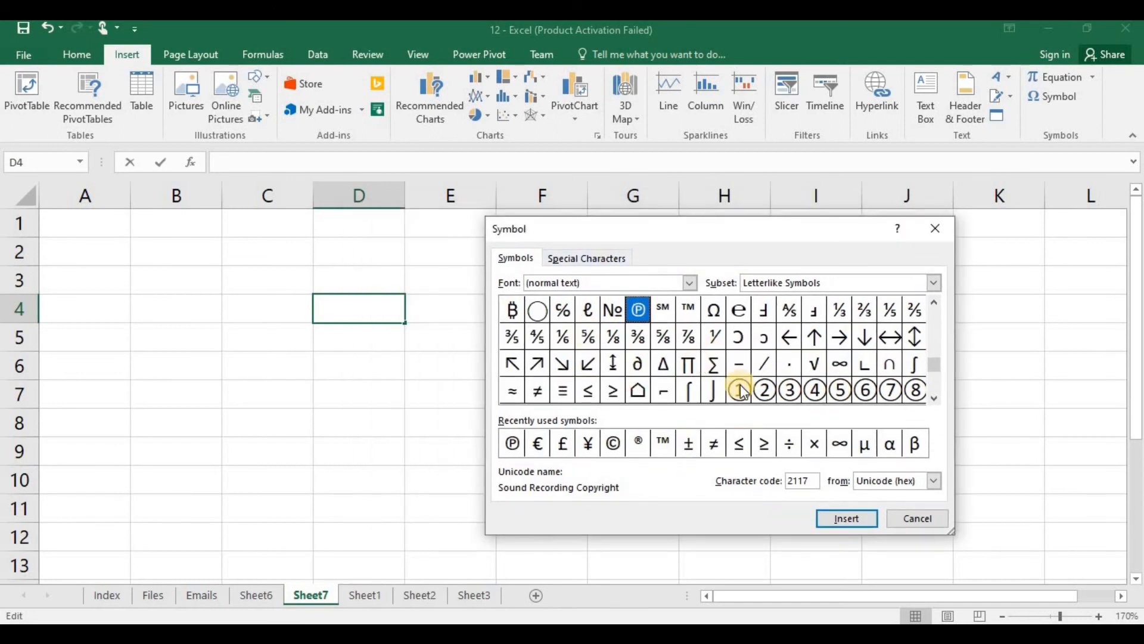
pyautogui.click(655, 308)
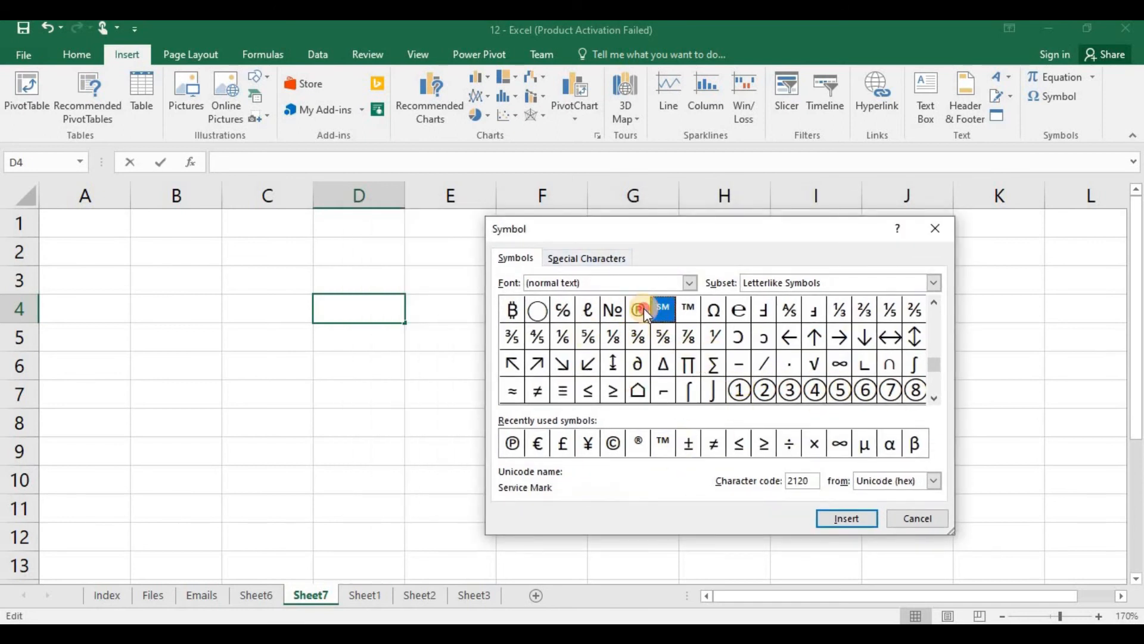
pyautogui.click(642, 309)
pyautogui.click(837, 519)
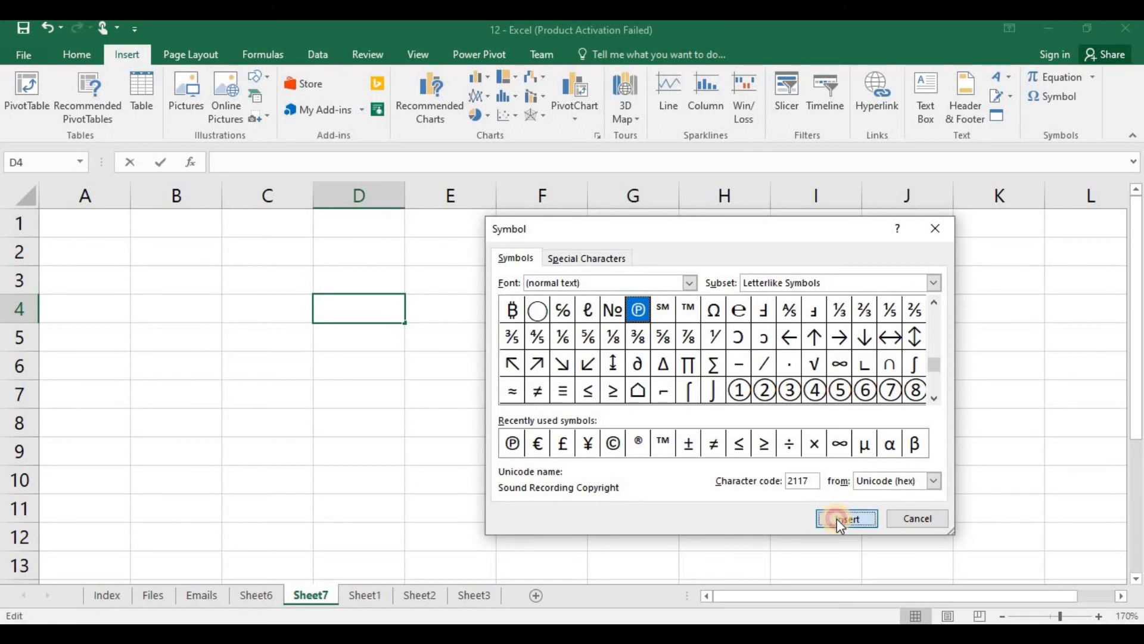
pyautogui.click(918, 520)
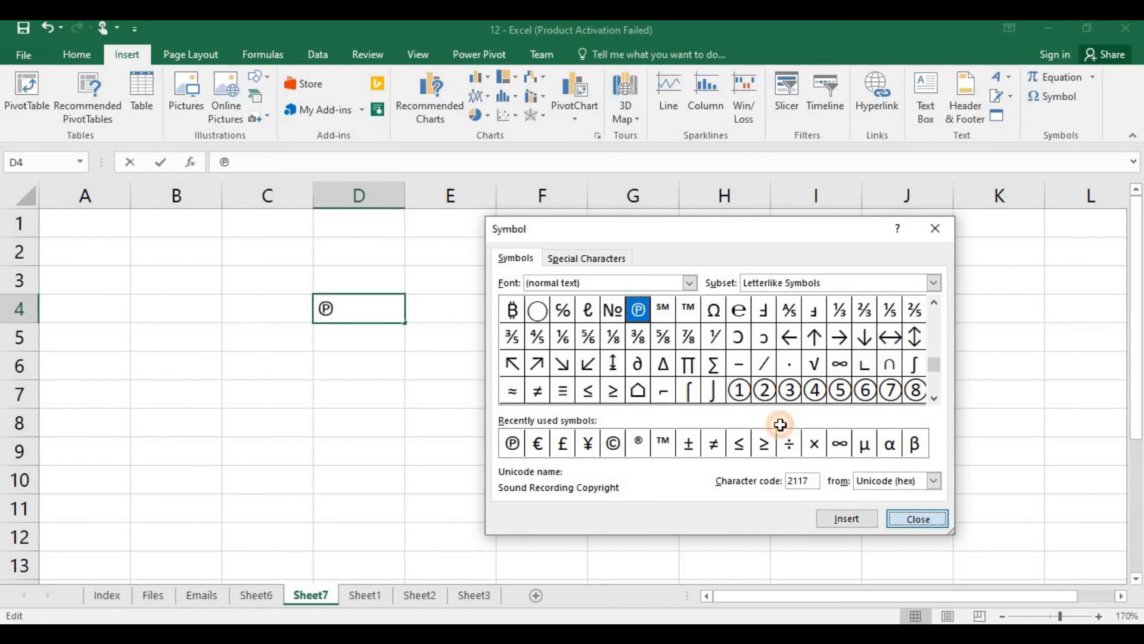
pyautogui.press('Return')
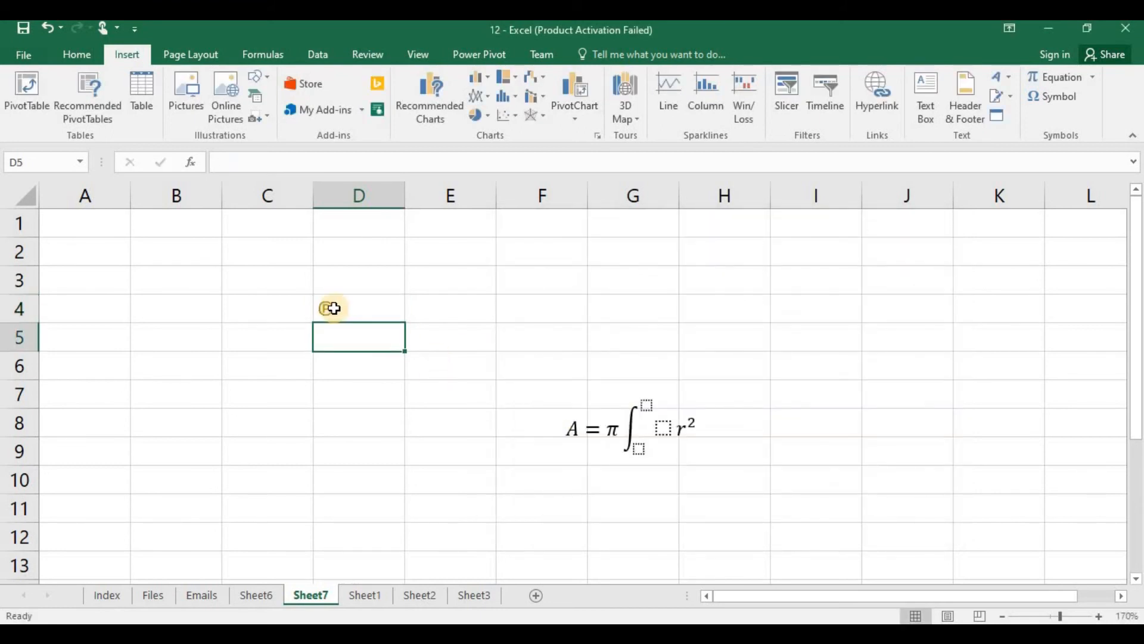
# Step: Insert a text box reading "Test" above the equation on Sheet7 and move it across the border of cells E3 and F3
pyautogui.click(360, 314)
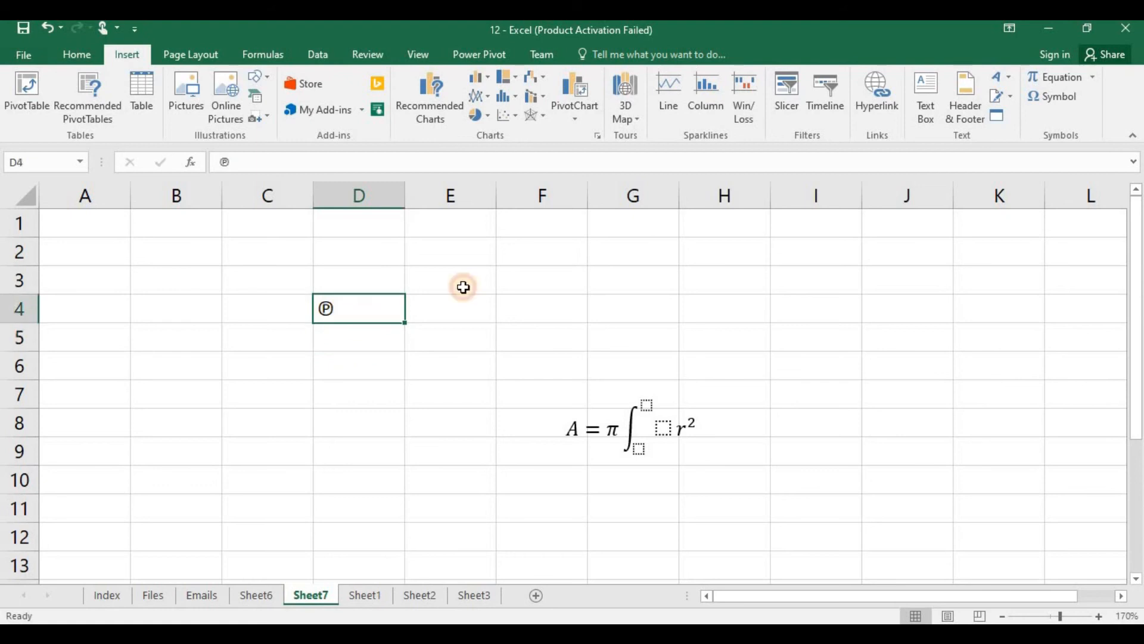
pyautogui.click(567, 286)
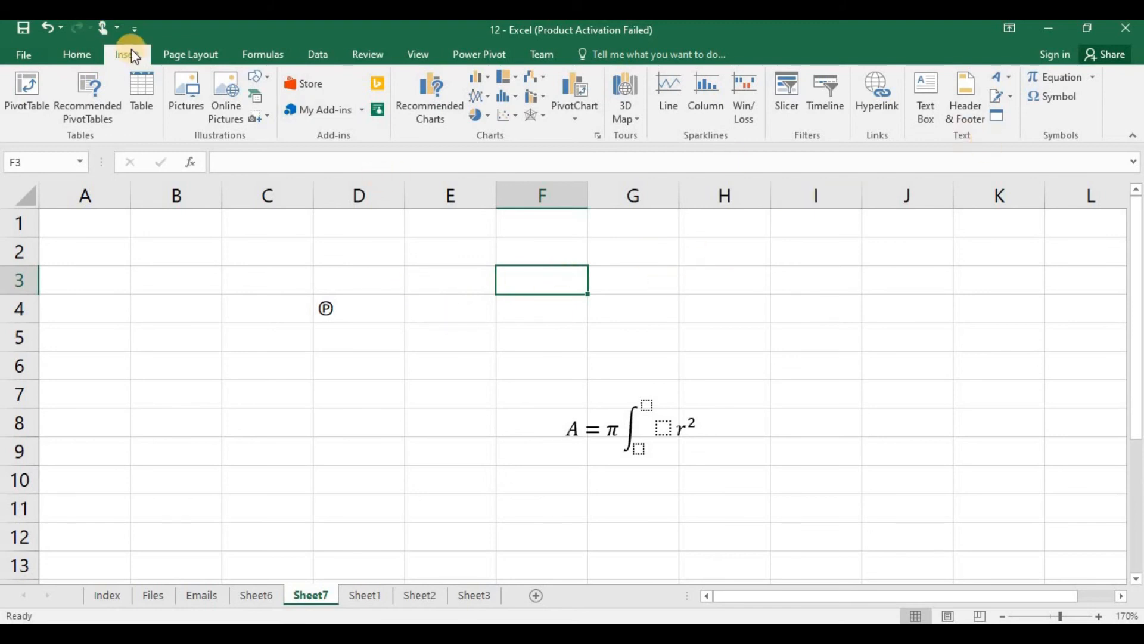
pyautogui.click(932, 113)
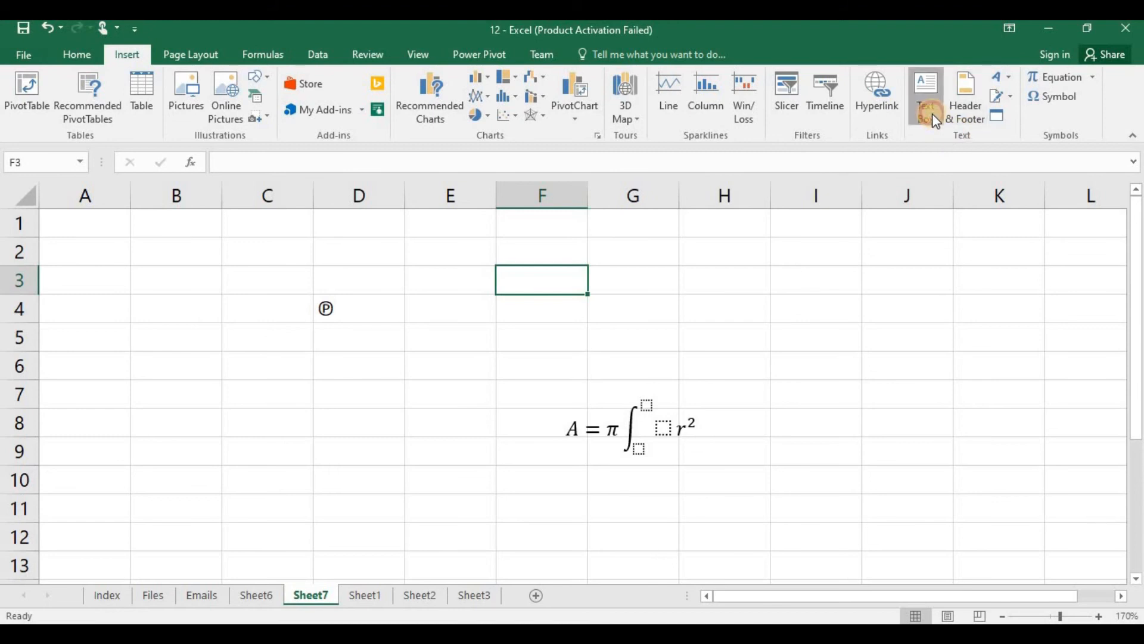
pyautogui.click(618, 283)
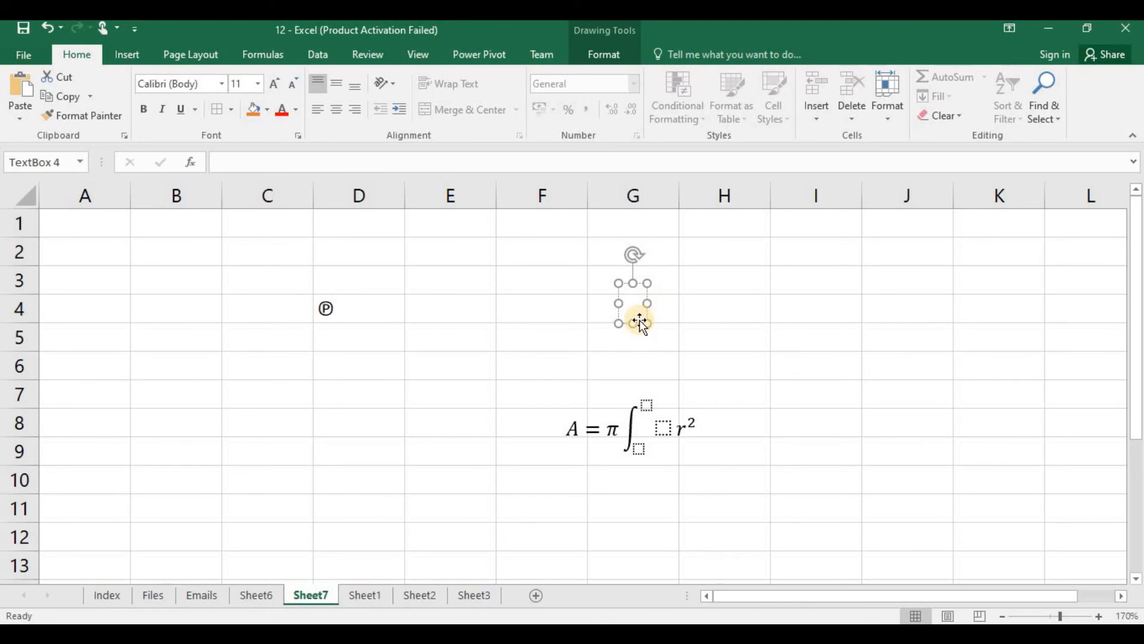
pyautogui.write('Test')
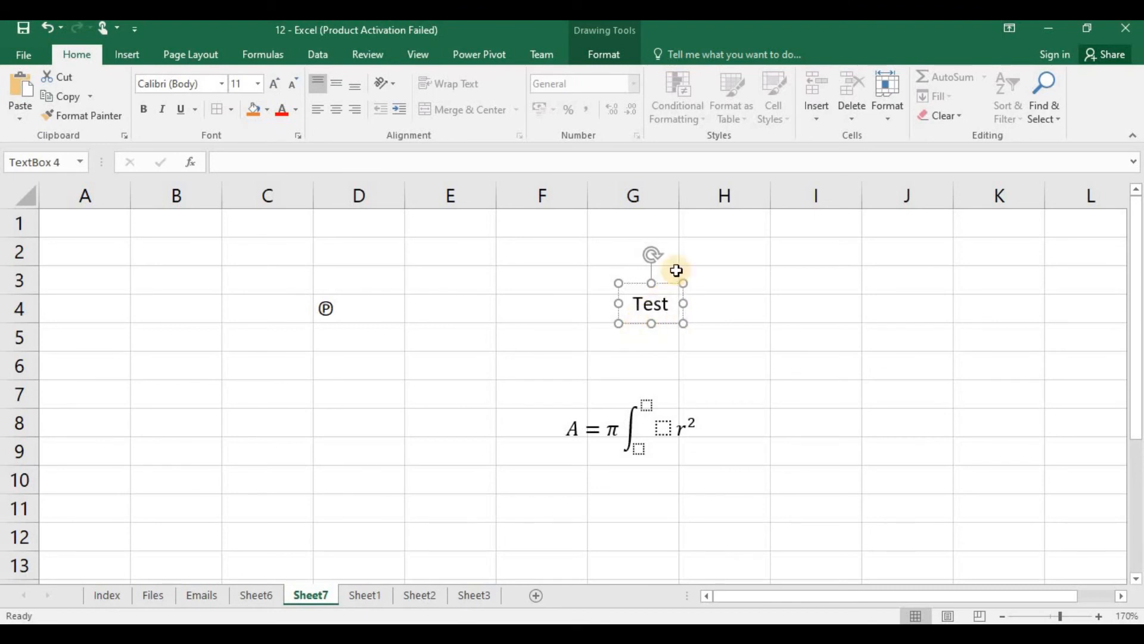
pyautogui.moveTo(638, 280); pyautogui.dragTo(506, 262)
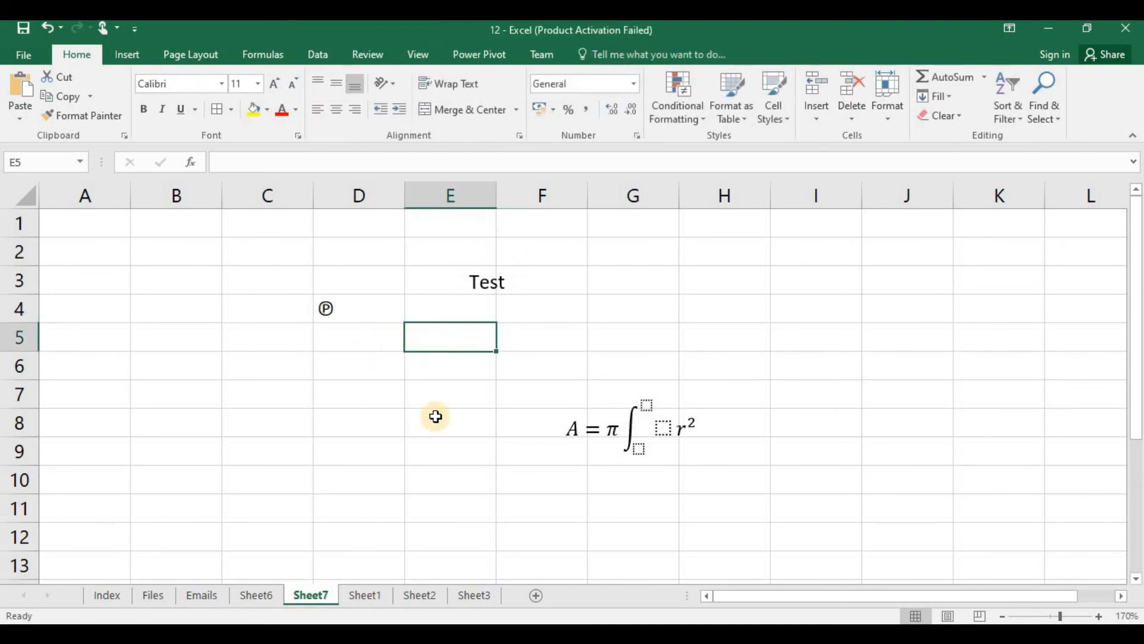
# Step: Insert WordArt reading "TEST" in the white, blue-outlined style on Sheet7 and move it to the left of the equation
pyautogui.click(130, 57)
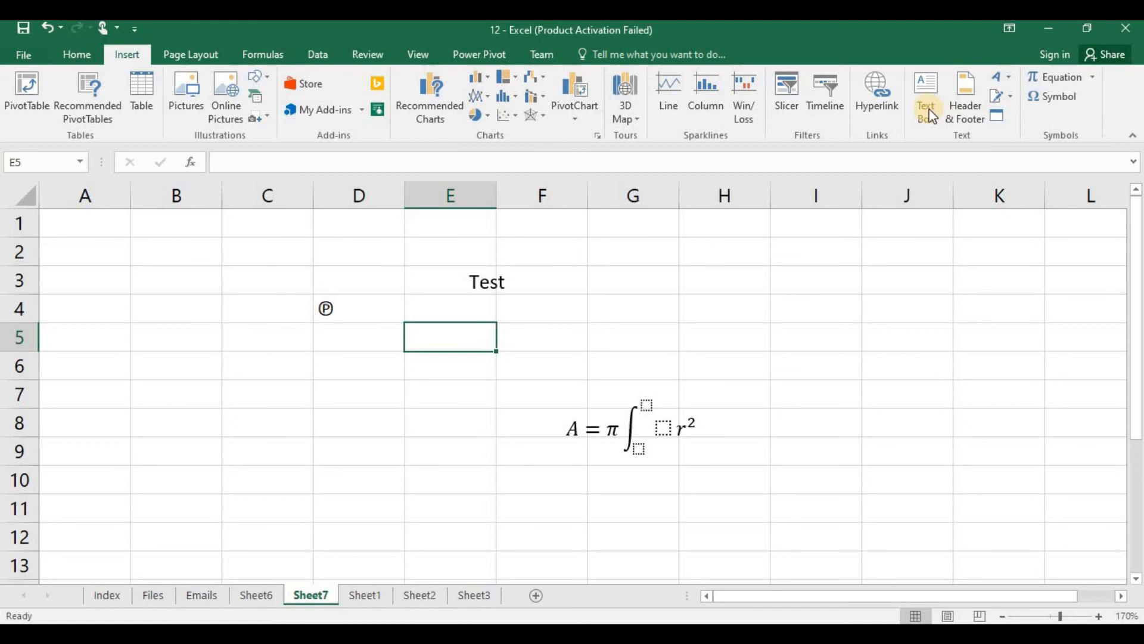
pyautogui.click(1001, 77)
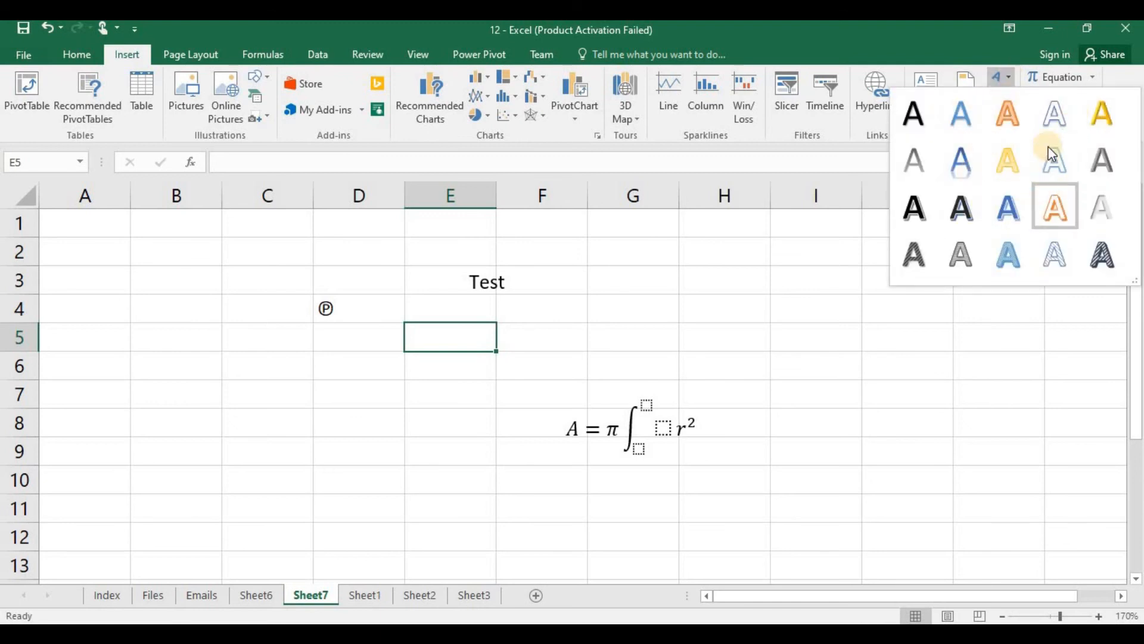
pyautogui.click(1055, 114)
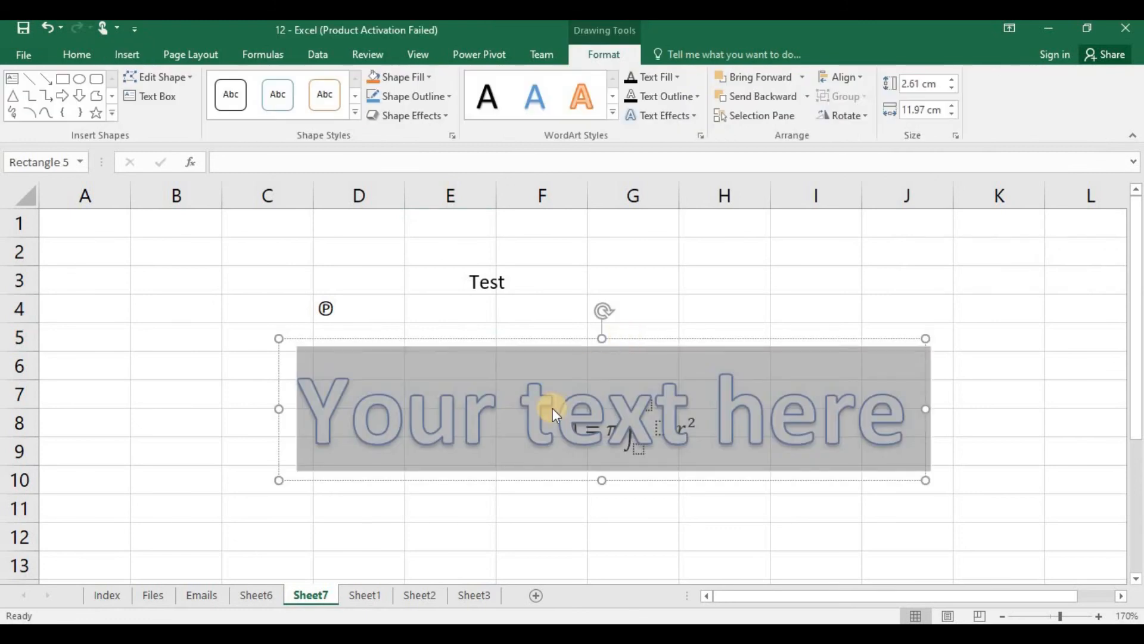
pyautogui.write('TES')
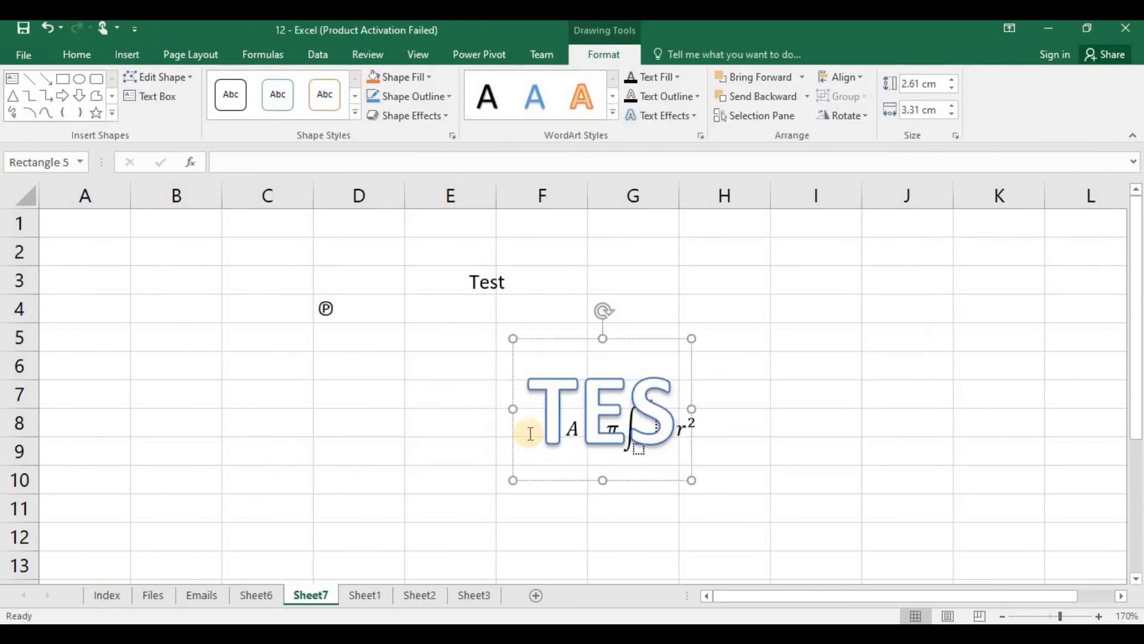
pyautogui.write('T')
pyautogui.moveTo(572, 339); pyautogui.dragTo(236, 359)
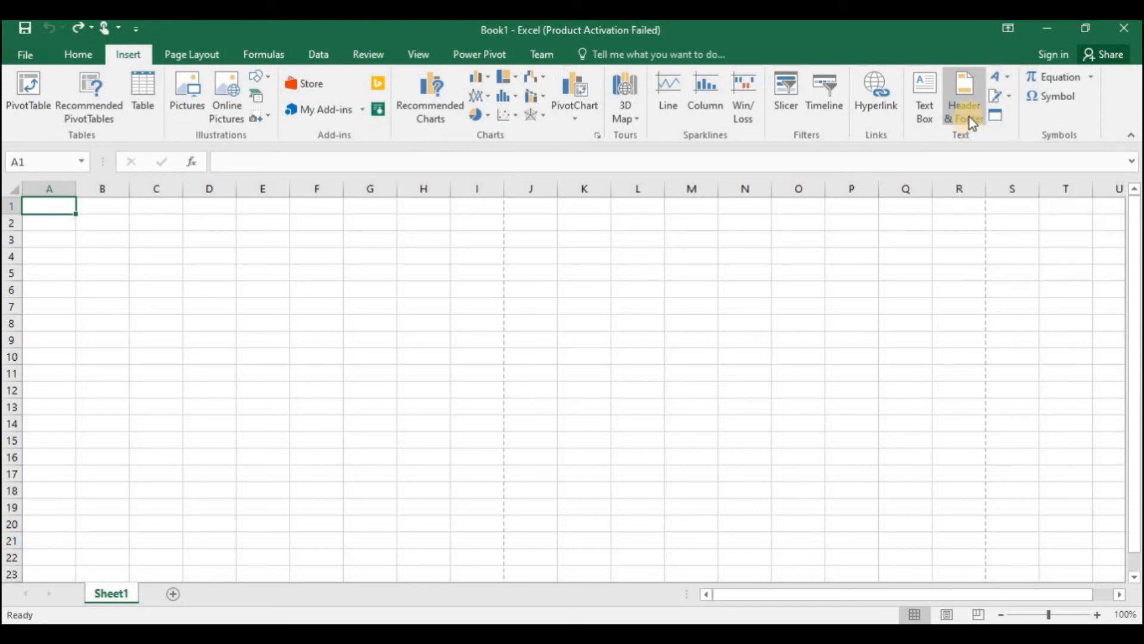
# Step: Add the text "Sample header" to the center section of the page header on Sheet1 of Book1
pyautogui.click(969, 109)
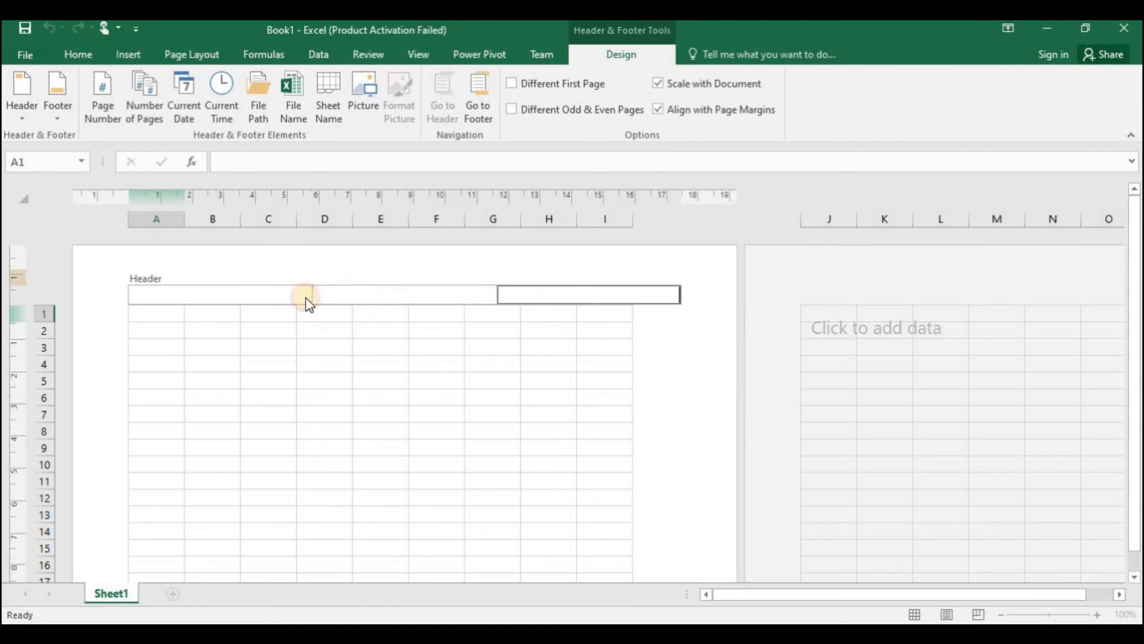
pyautogui.click(346, 292)
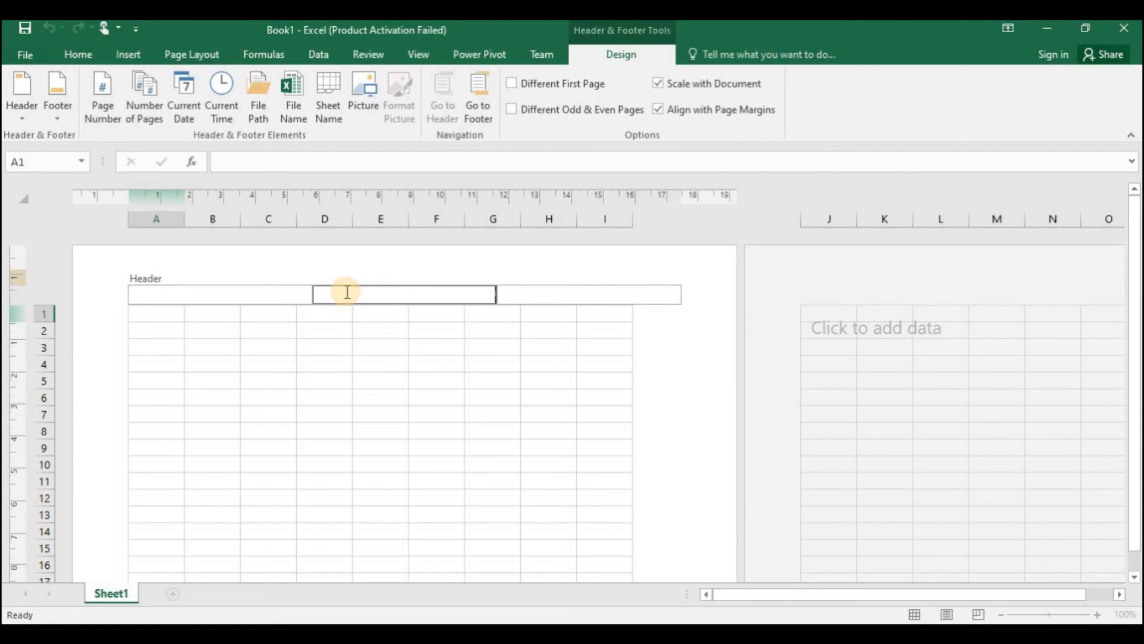
pyautogui.write('Sample header')
pyautogui.click(421, 313)
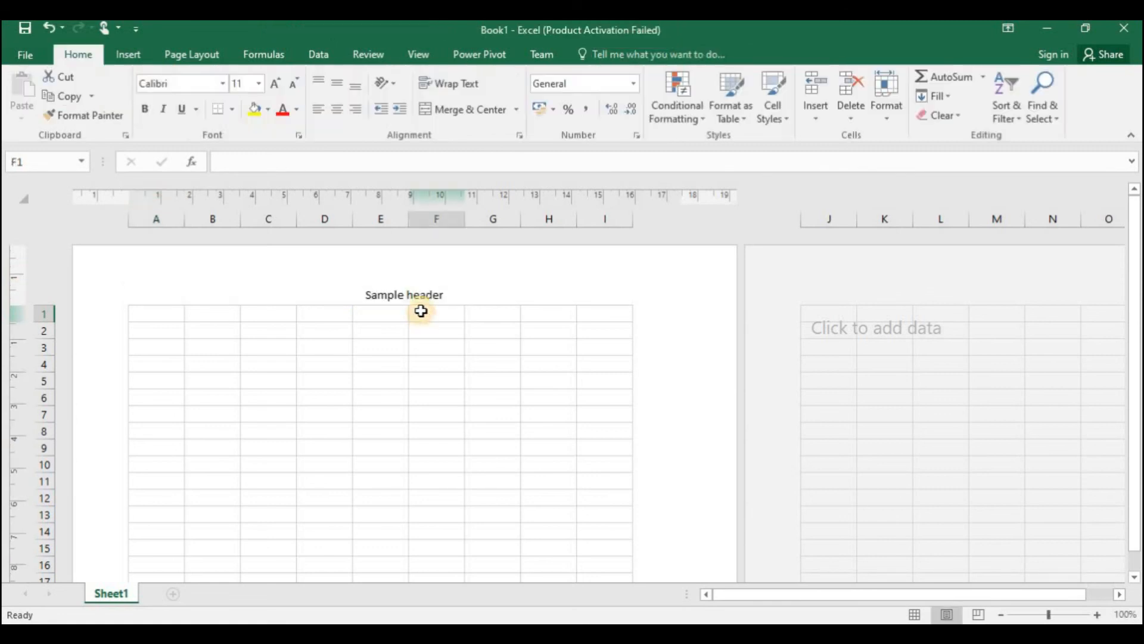
pyautogui.click(414, 292)
pyautogui.click(333, 351)
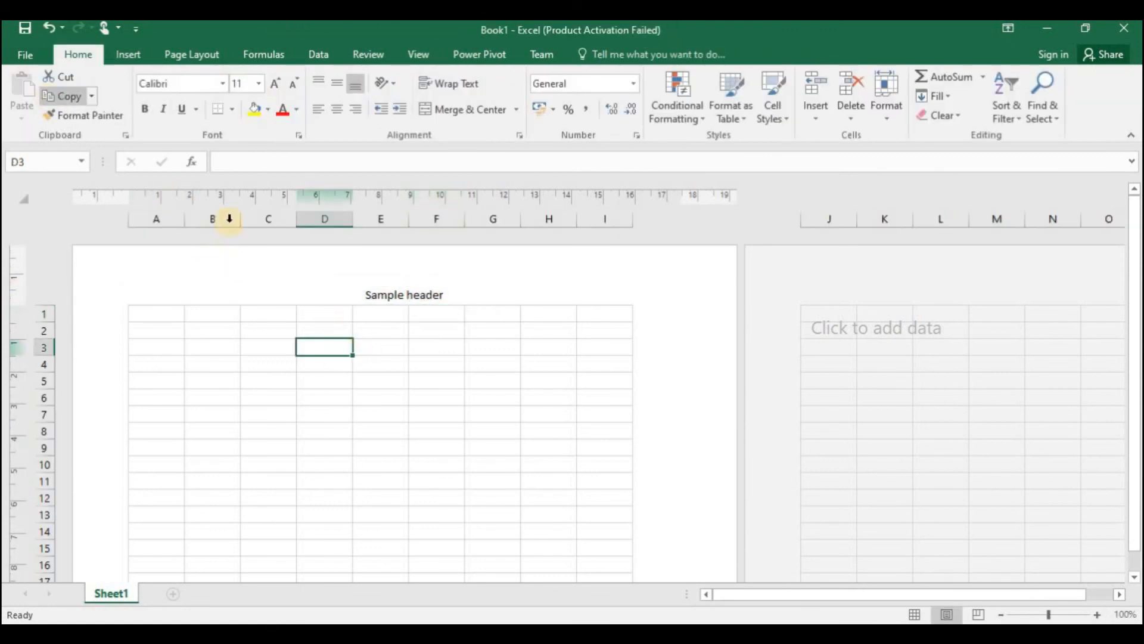
# Step: Preview the printout of Book1 and check the header on both pages
pyautogui.click(18, 55)
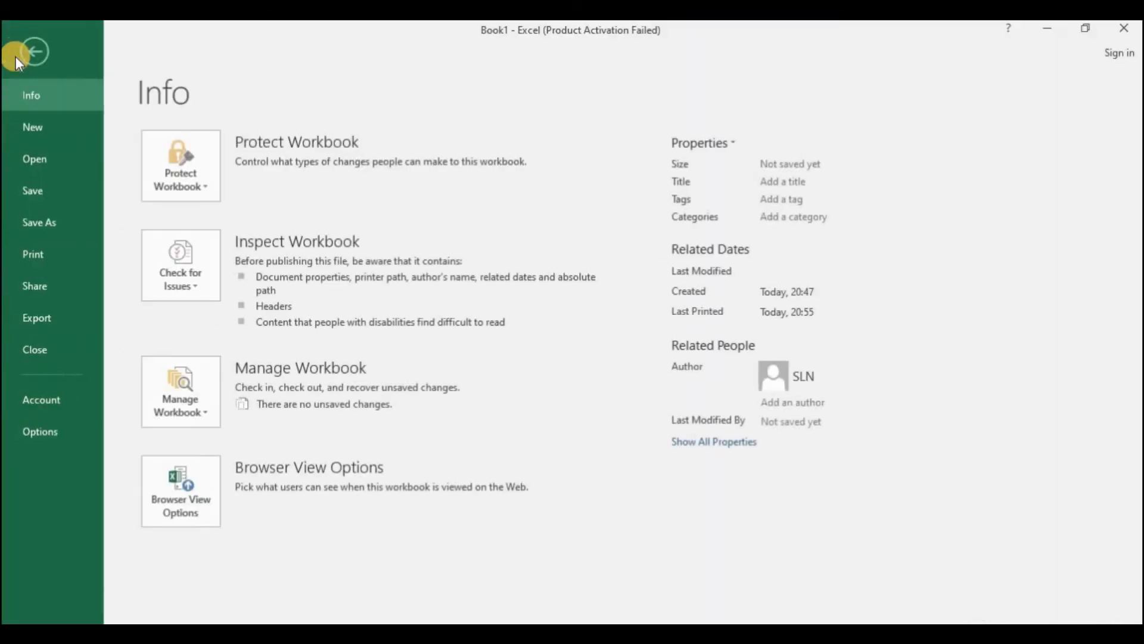
pyautogui.click(41, 264)
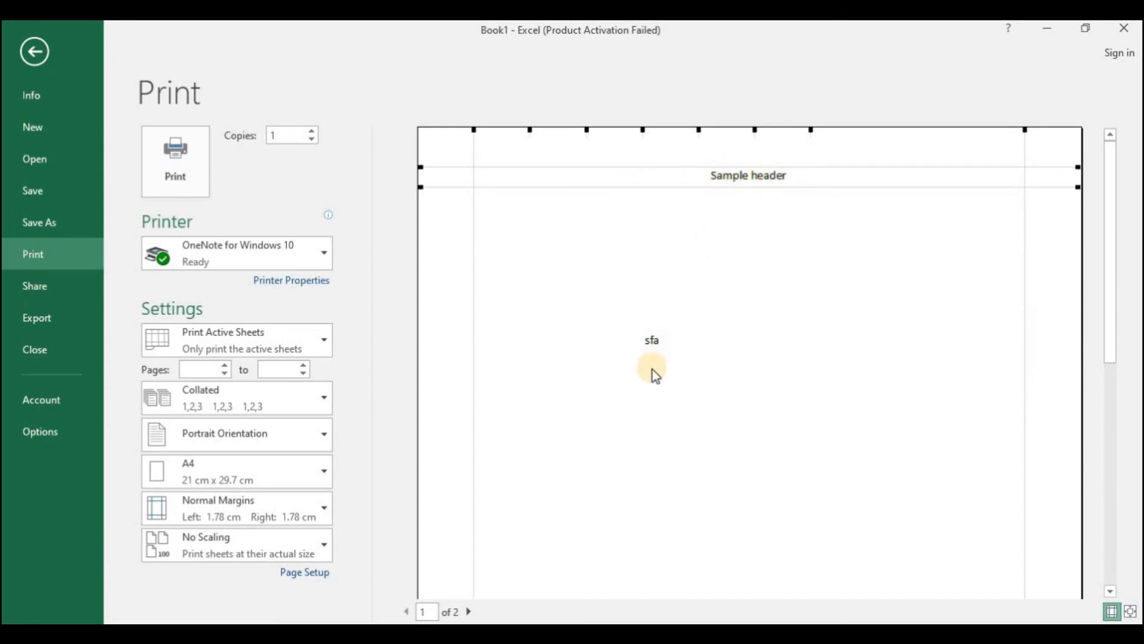
pyautogui.click(465, 612)
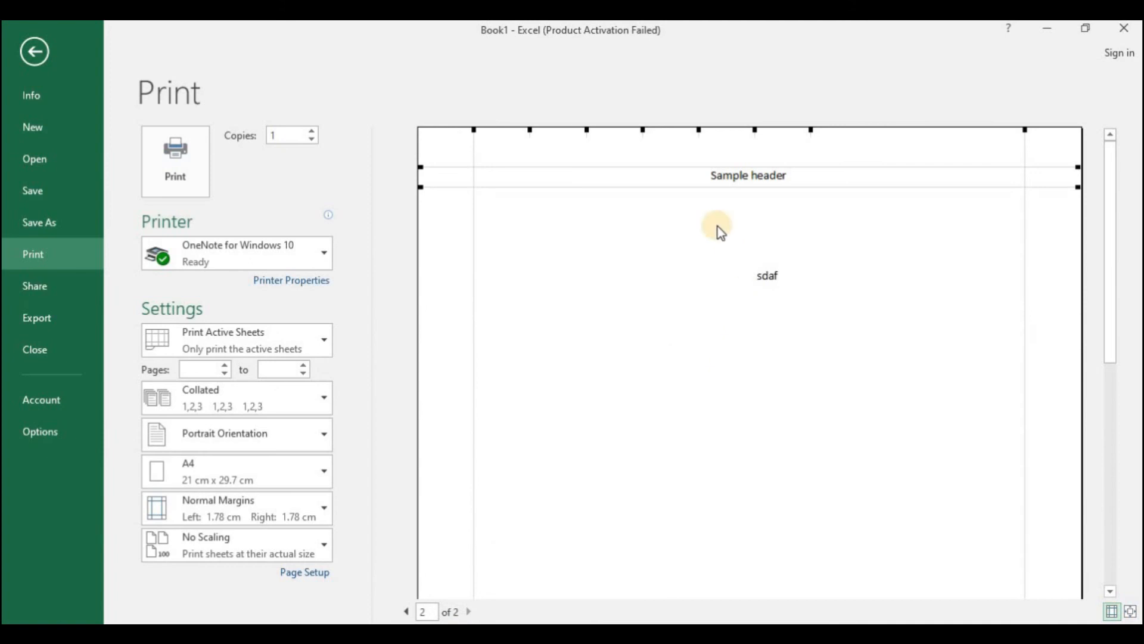